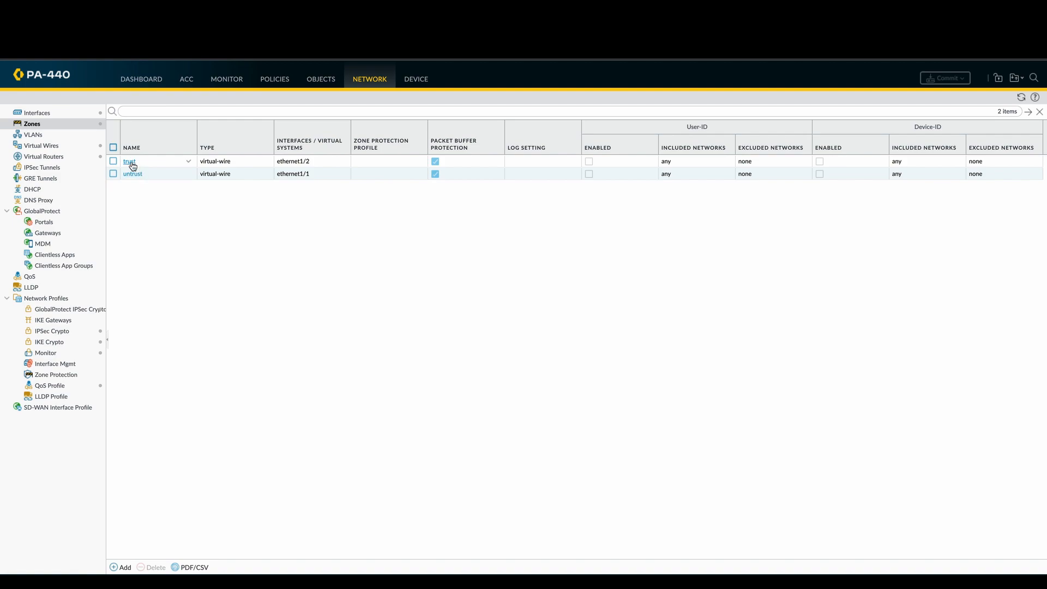
Change the trust zone's type to Layer3 and save the zone.
click(129, 162)
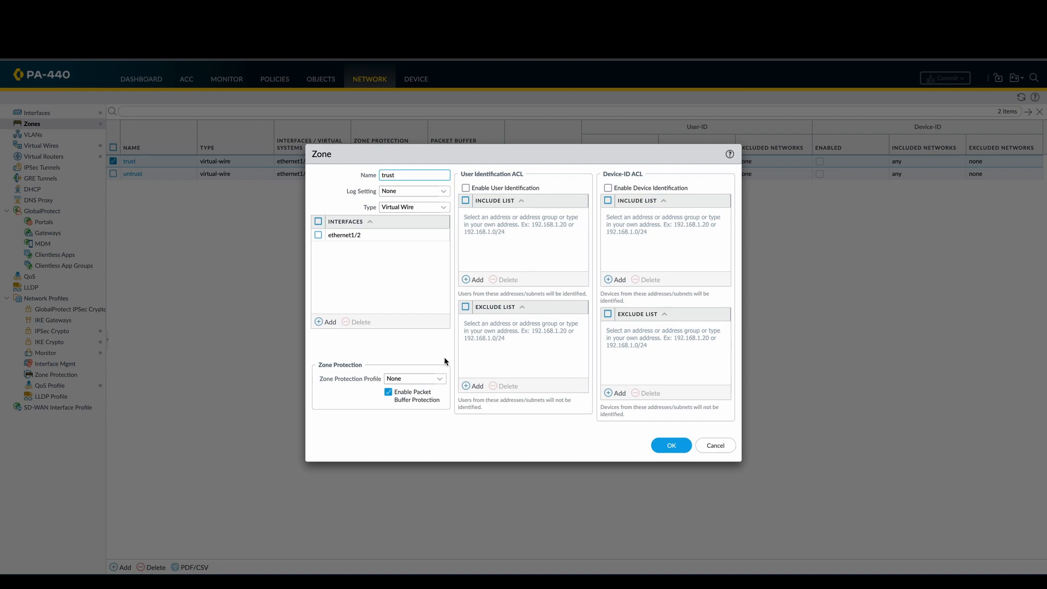
click(444, 209)
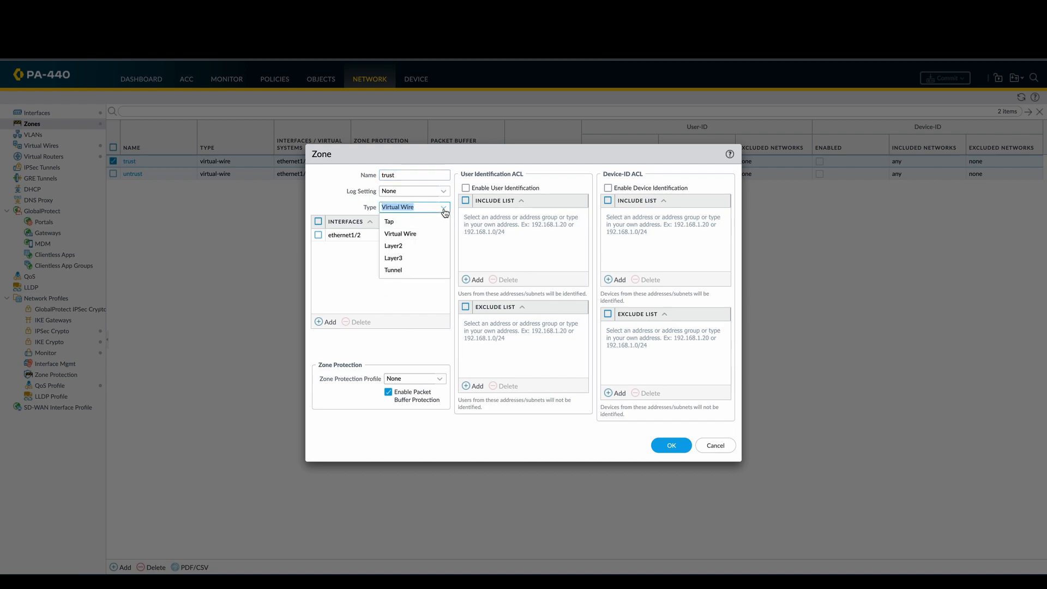
click(423, 258)
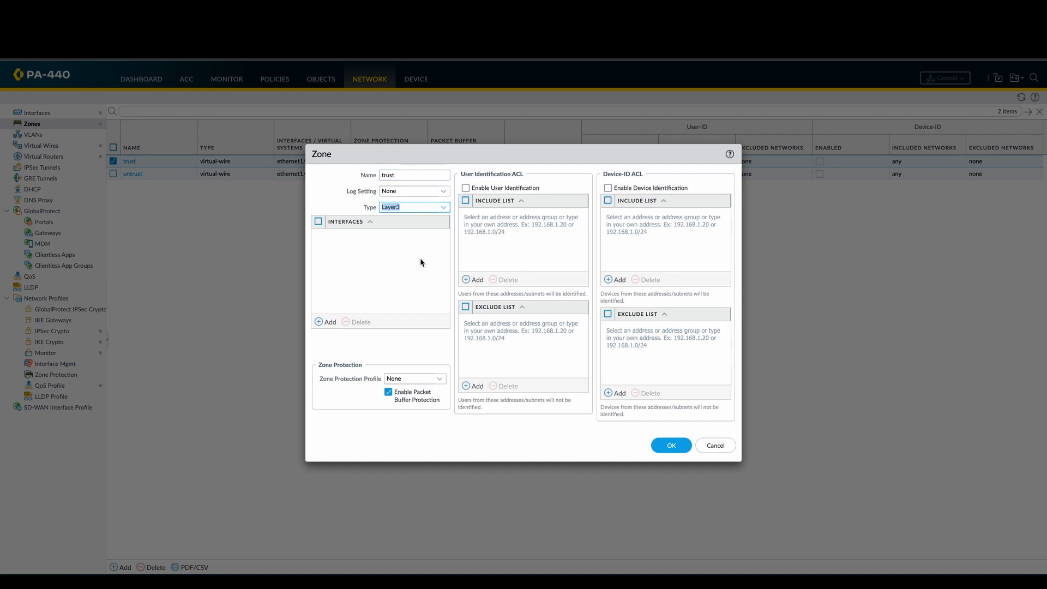
click(672, 448)
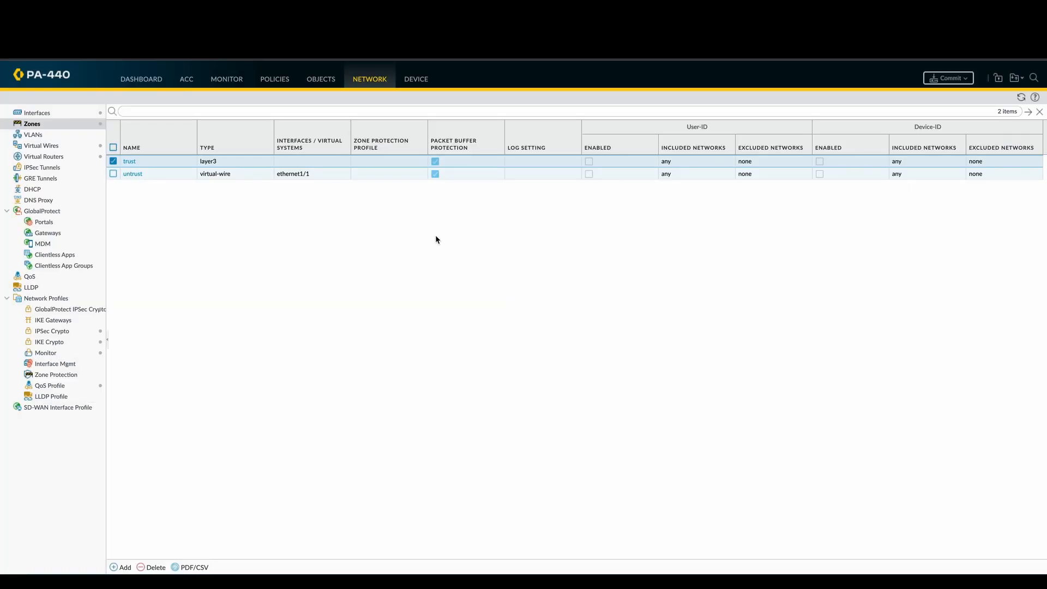
Change the untrust zone's type to Layer3 and save the zone.
click(135, 175)
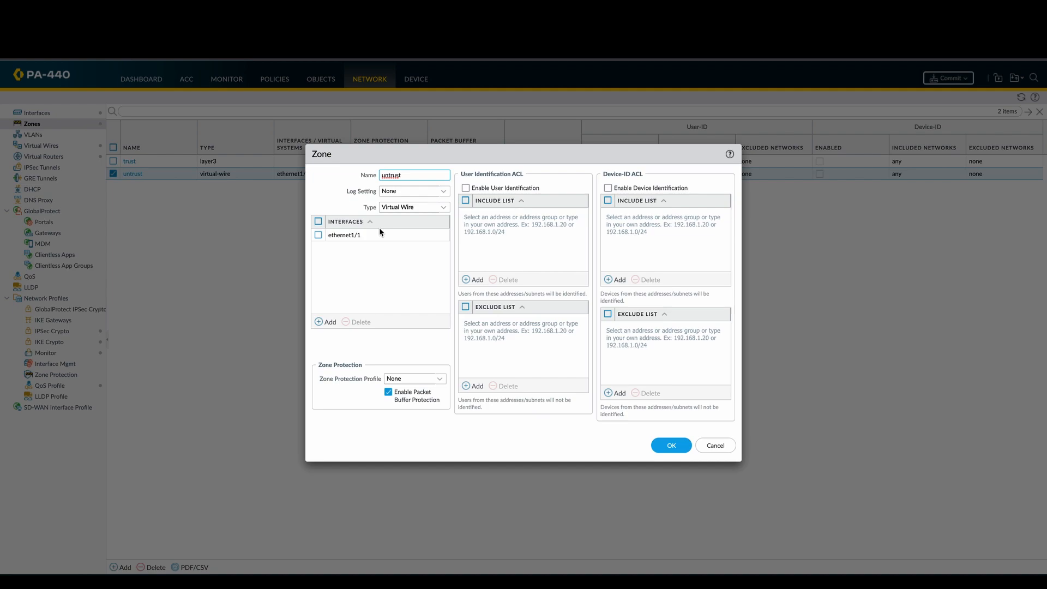
click(444, 208)
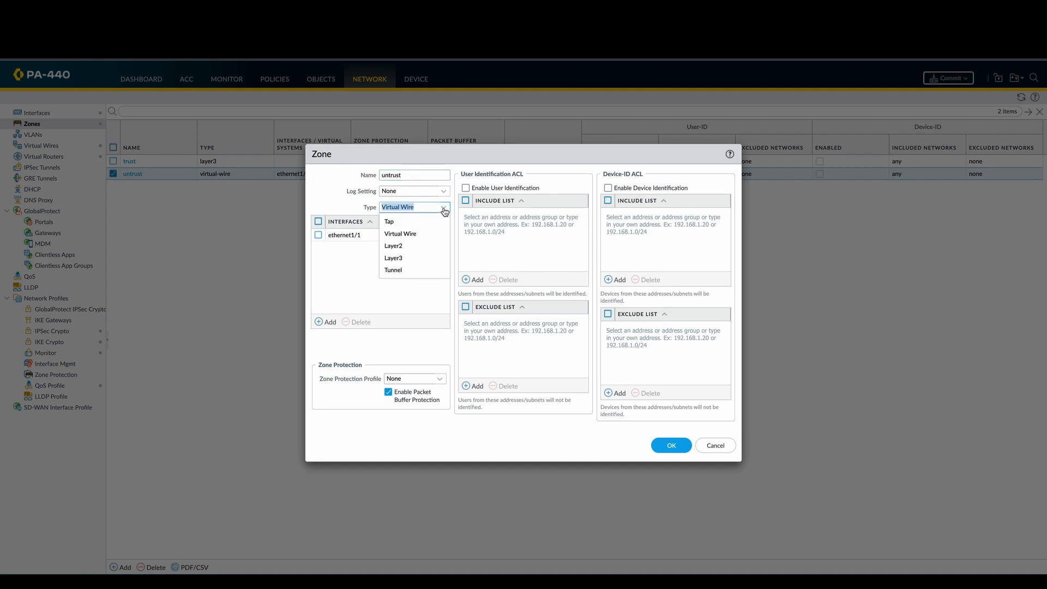
click(422, 258)
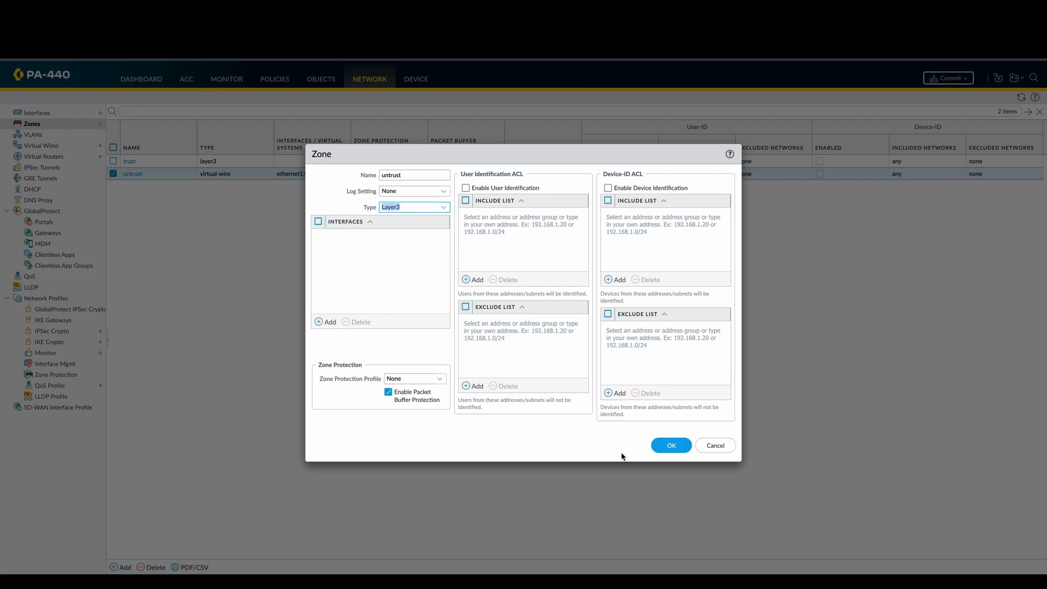
click(668, 449)
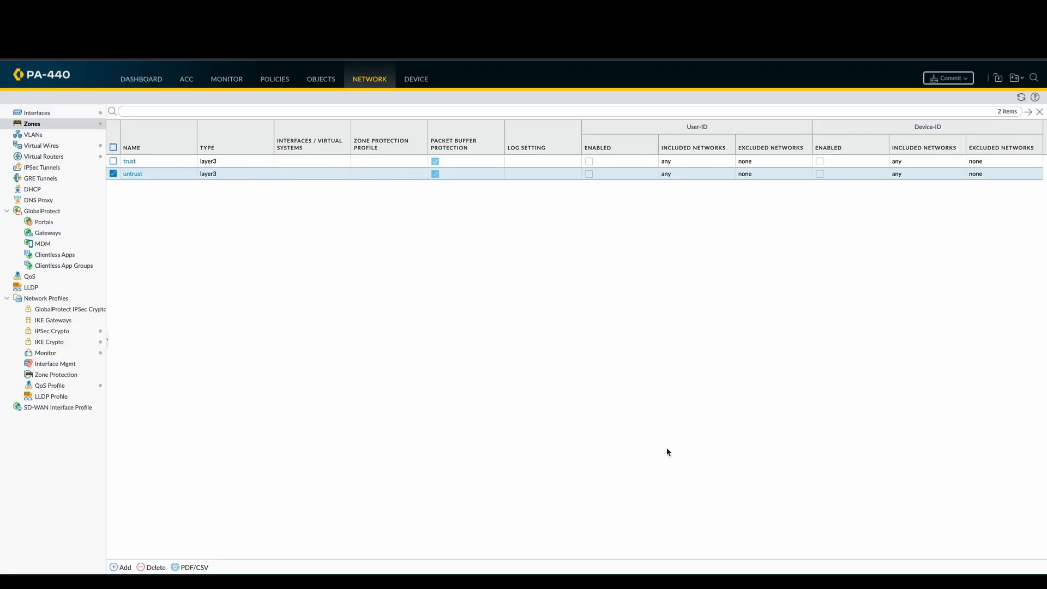
Delete the default-vwire virtual wire that pairs ethernet1/1 with ethernet1/2.
click(51, 114)
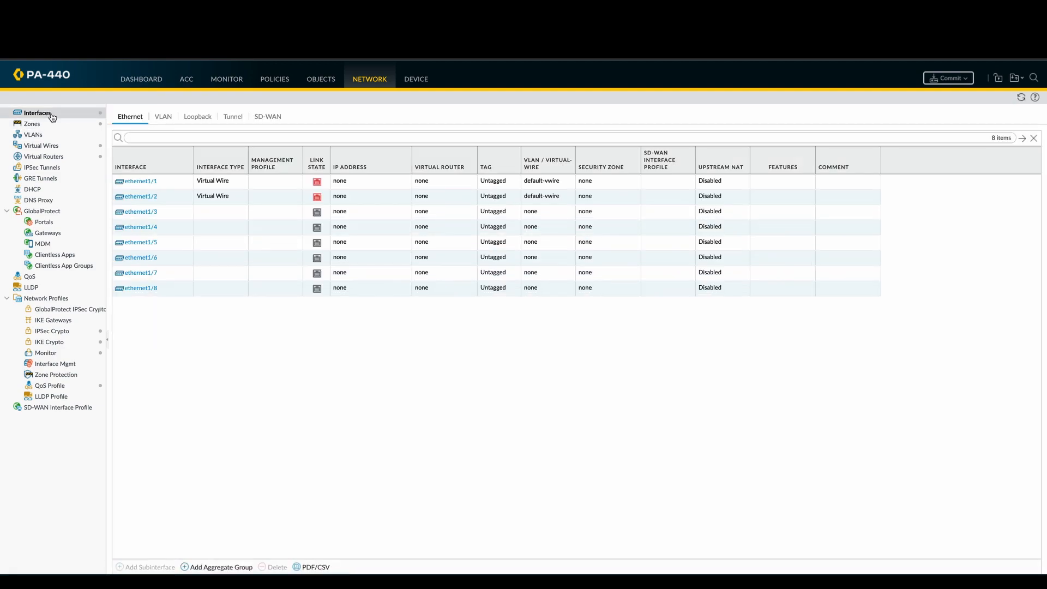
click(42, 145)
click(136, 140)
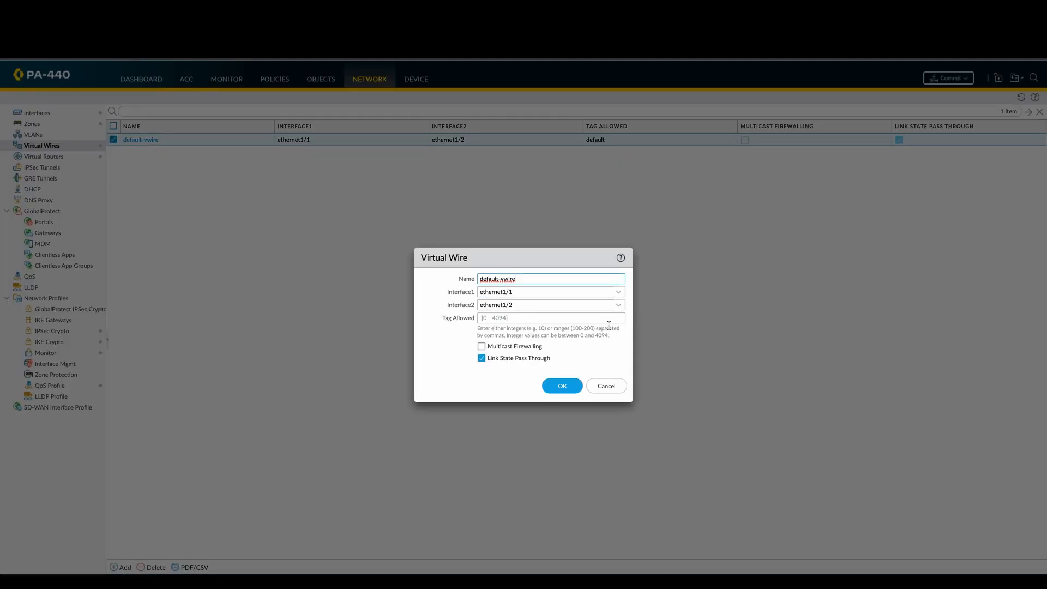
click(612, 386)
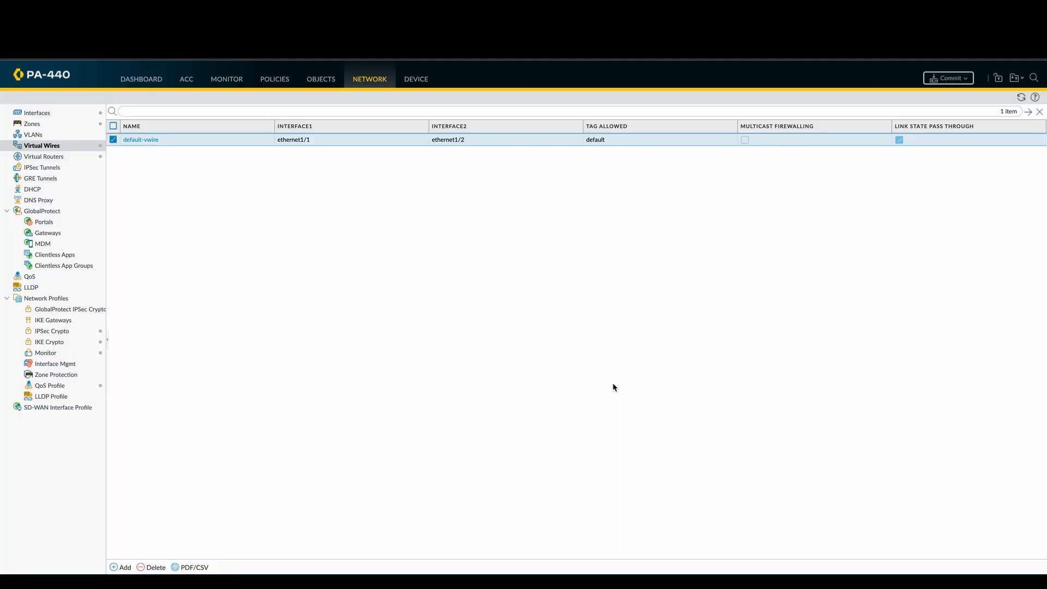
click(154, 567)
click(490, 354)
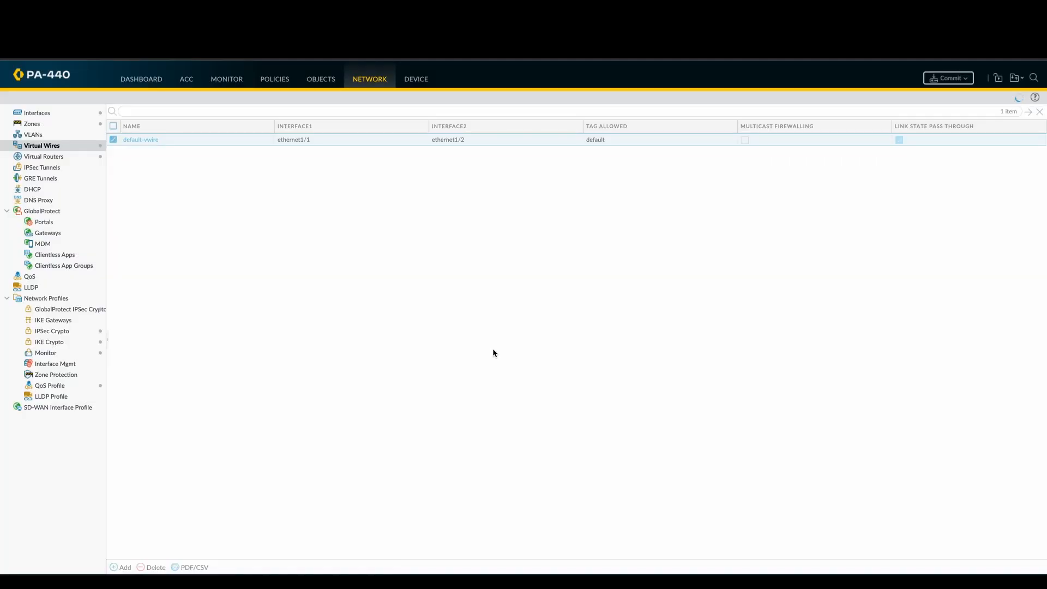
Delete the Virtual Wire configuration from the ethernet1/1 and ethernet1/2 interfaces.
click(62, 113)
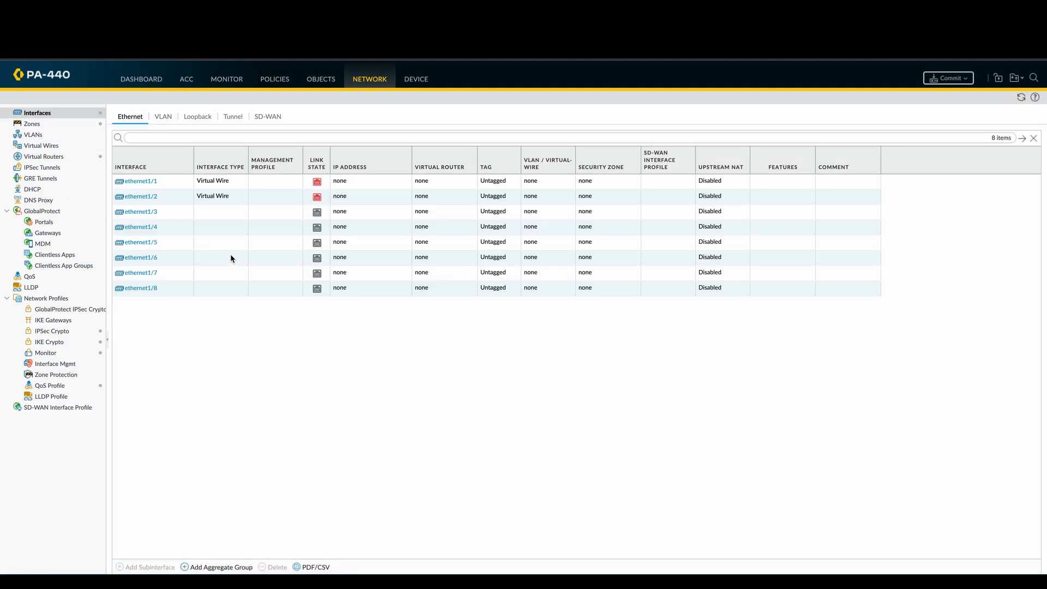
click(150, 182)
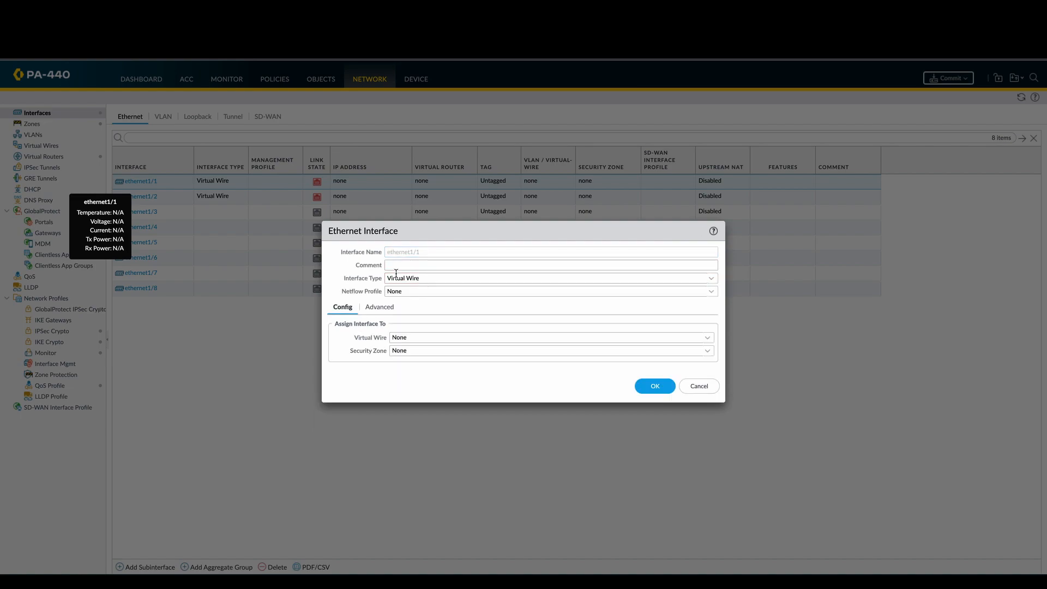
click(703, 388)
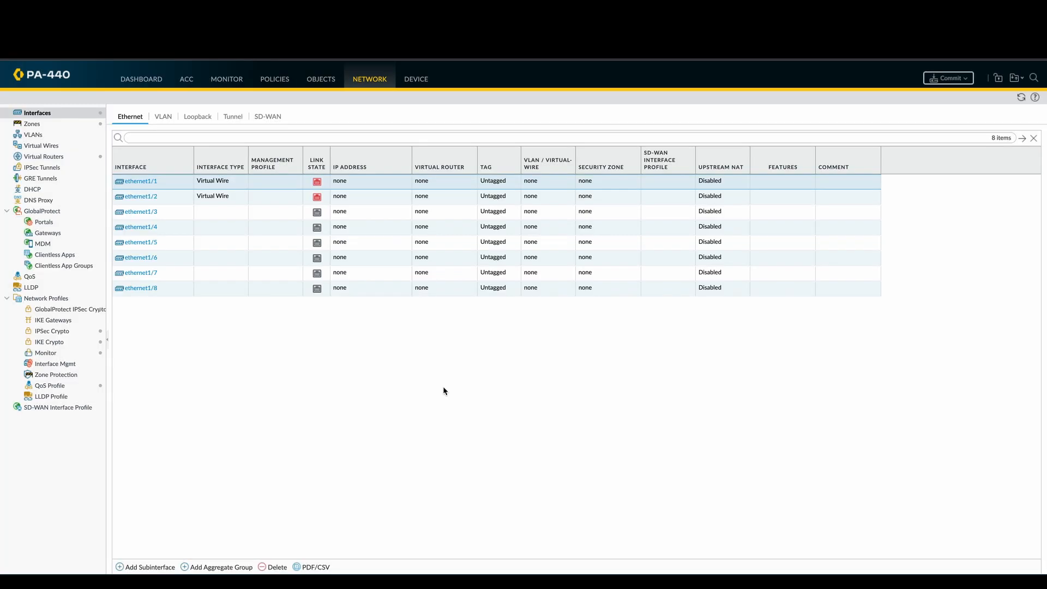
click(275, 567)
click(507, 351)
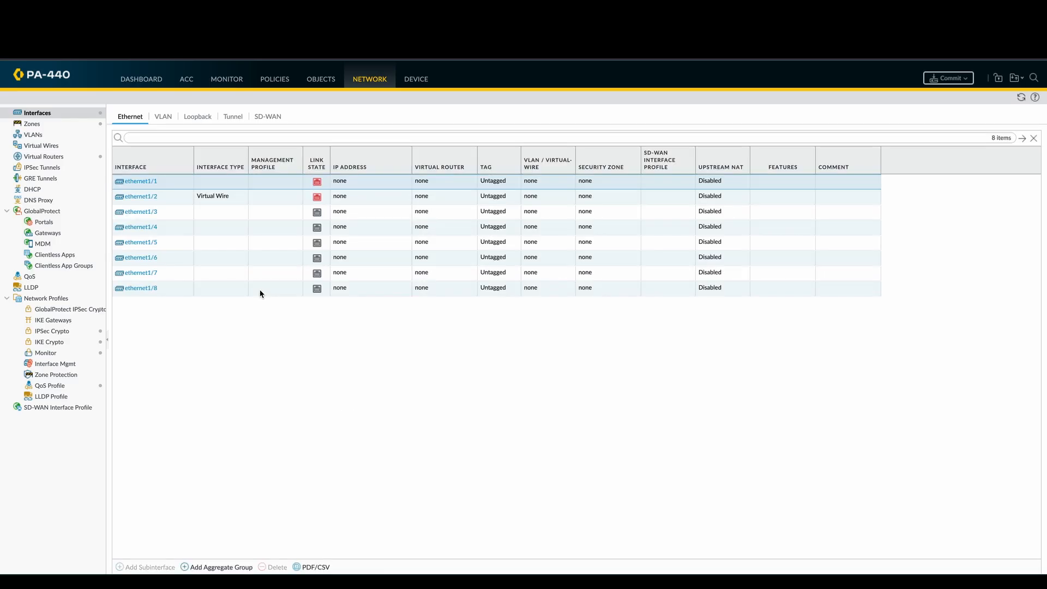
click(169, 196)
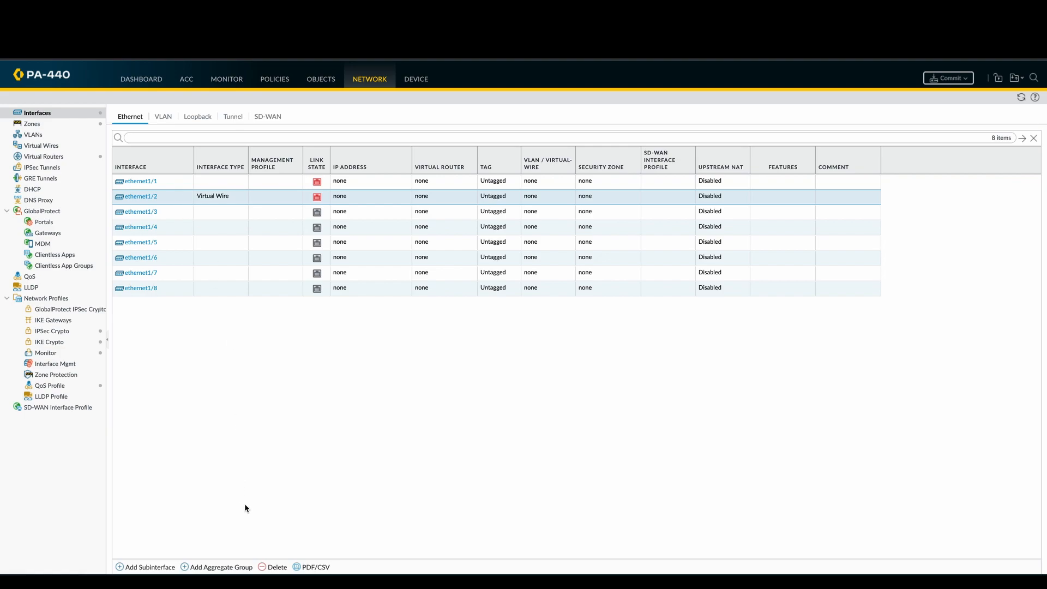
click(277, 567)
click(501, 351)
Commit all pending changes to the running configuration and dismiss the commit status.
click(958, 81)
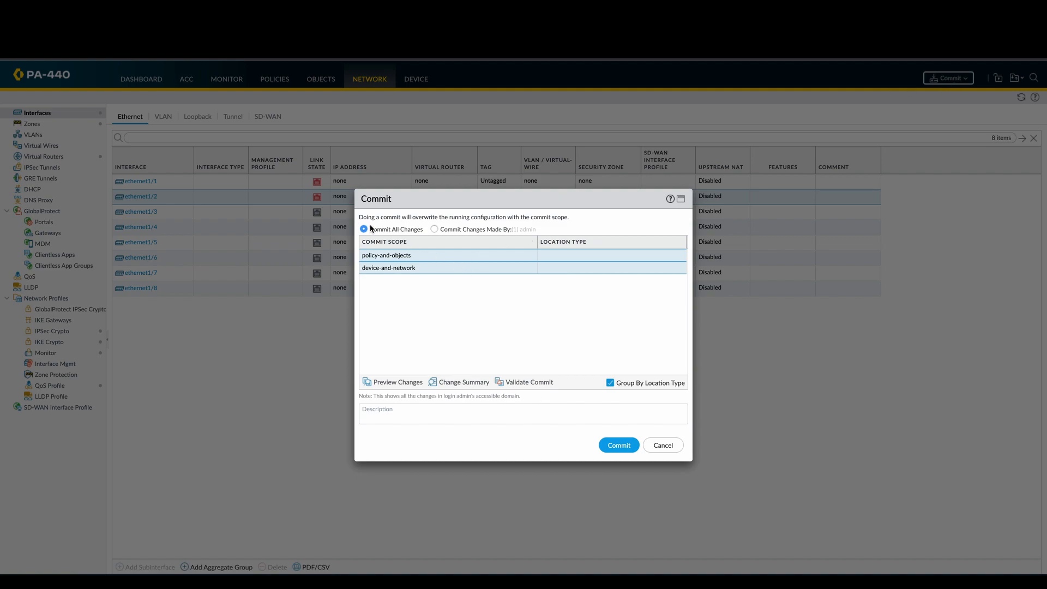
click(618, 445)
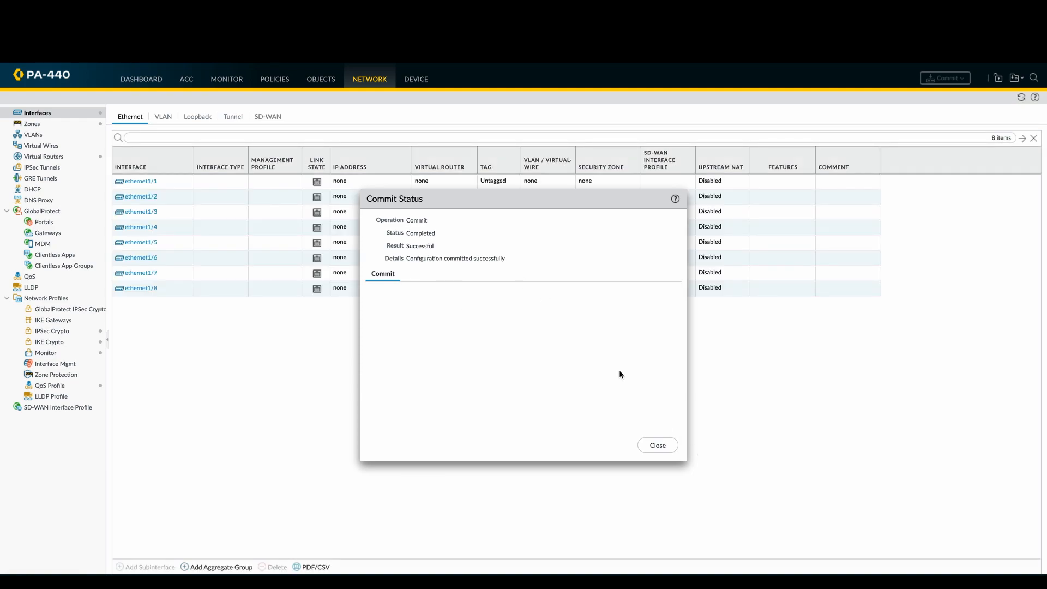
click(657, 446)
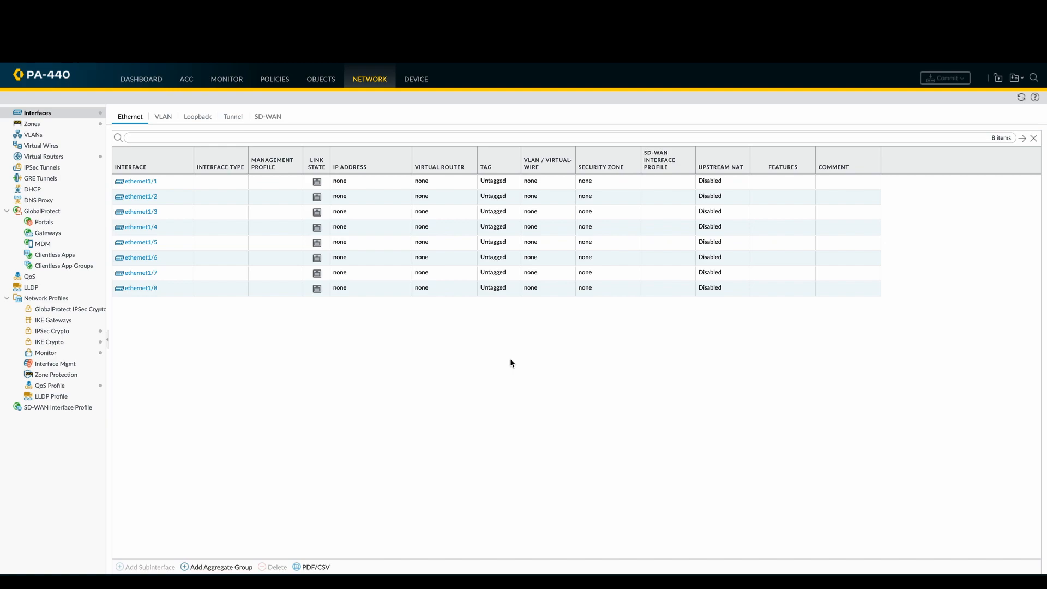
click(146, 215)
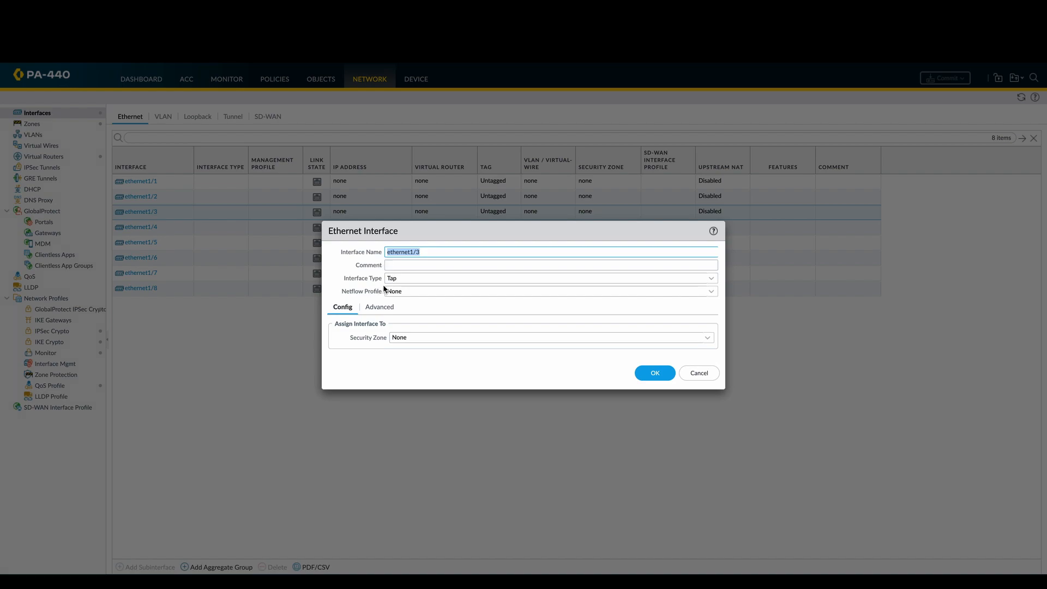
click(711, 279)
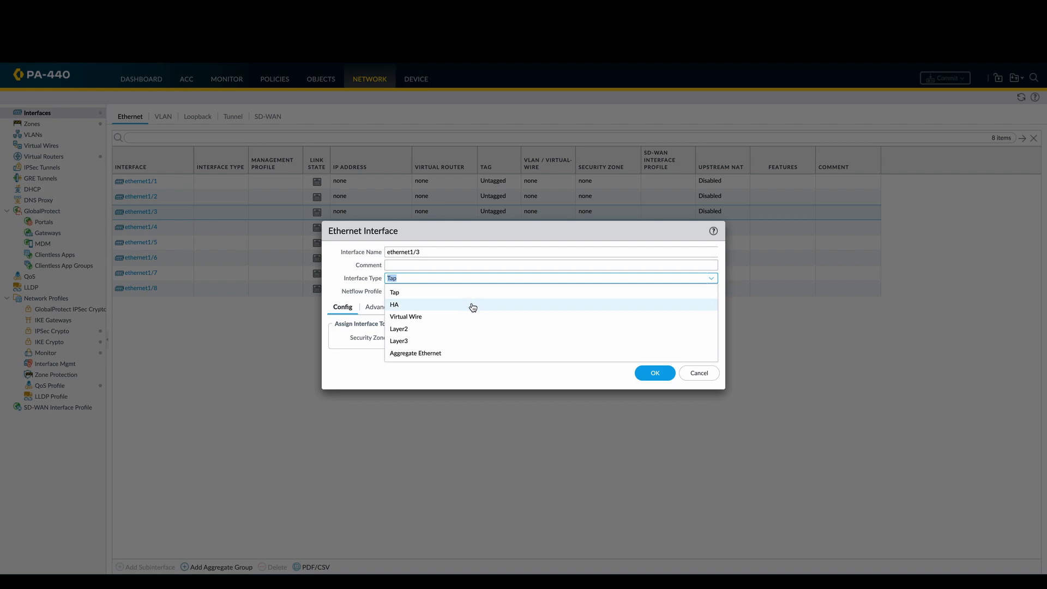
click(457, 342)
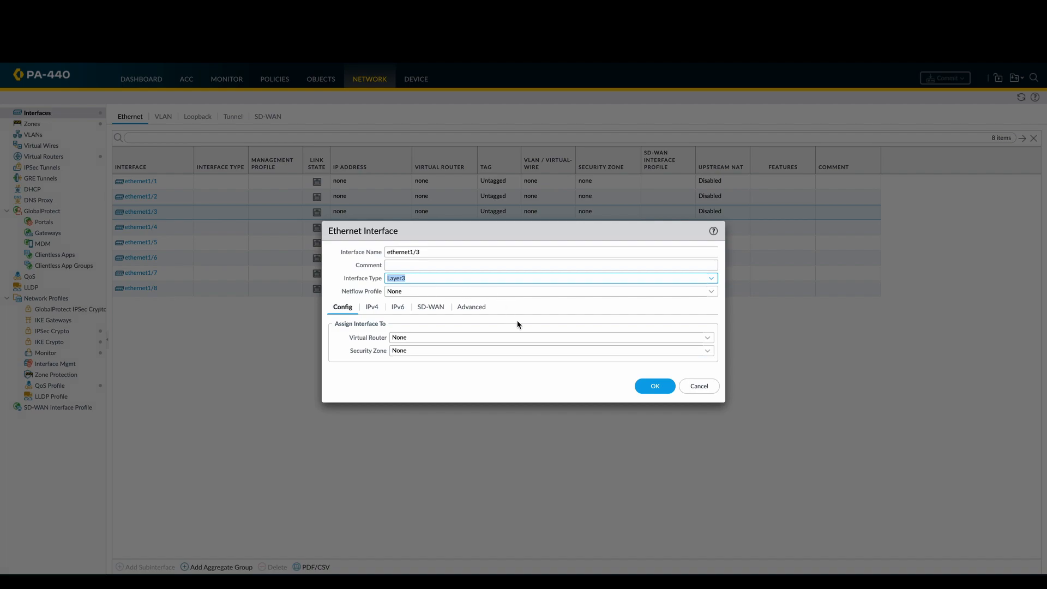
click(700, 386)
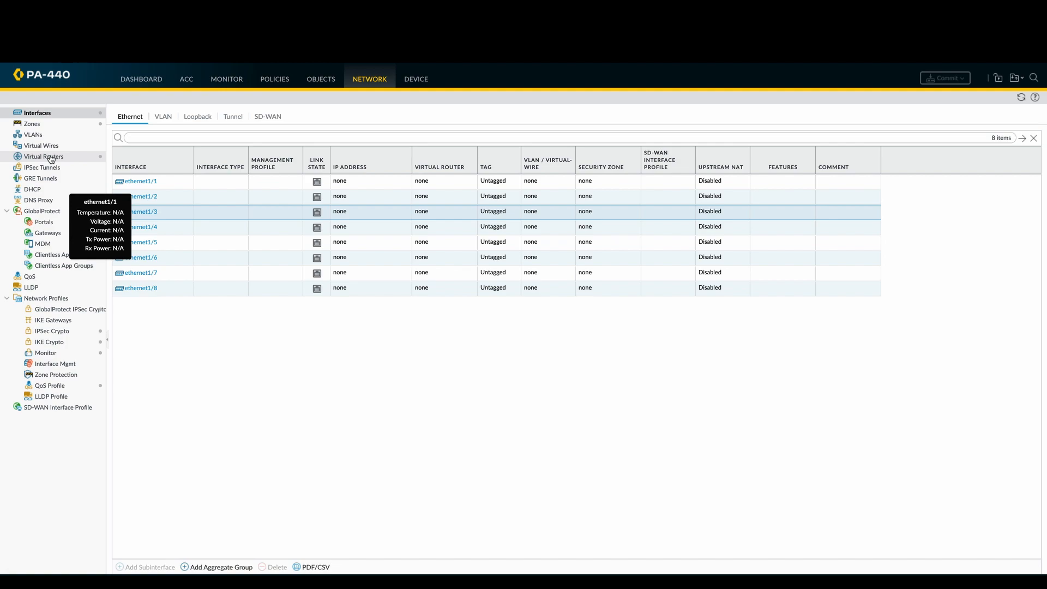
Examine the router settings of the default virtual router without changing them.
click(49, 157)
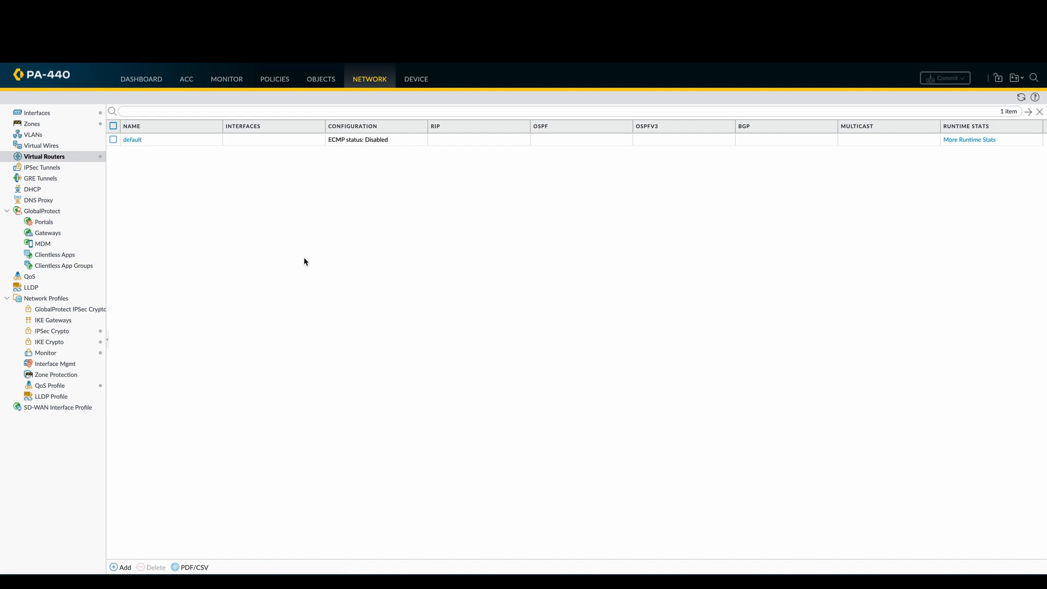
click(132, 140)
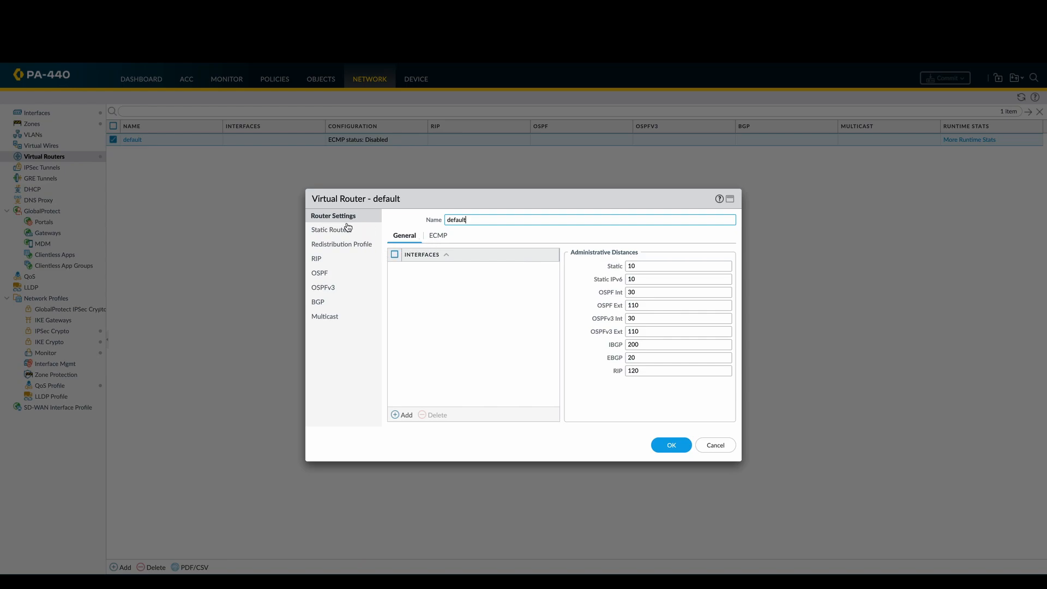
key(Escape)
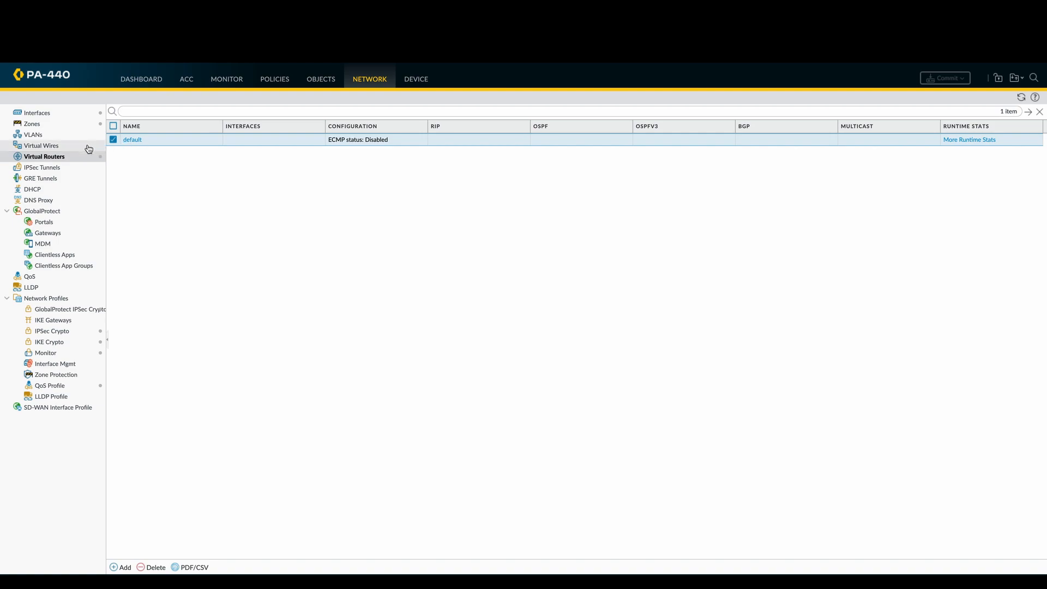
Set the interface type of ethernet1/3 to Layer3.
click(63, 115)
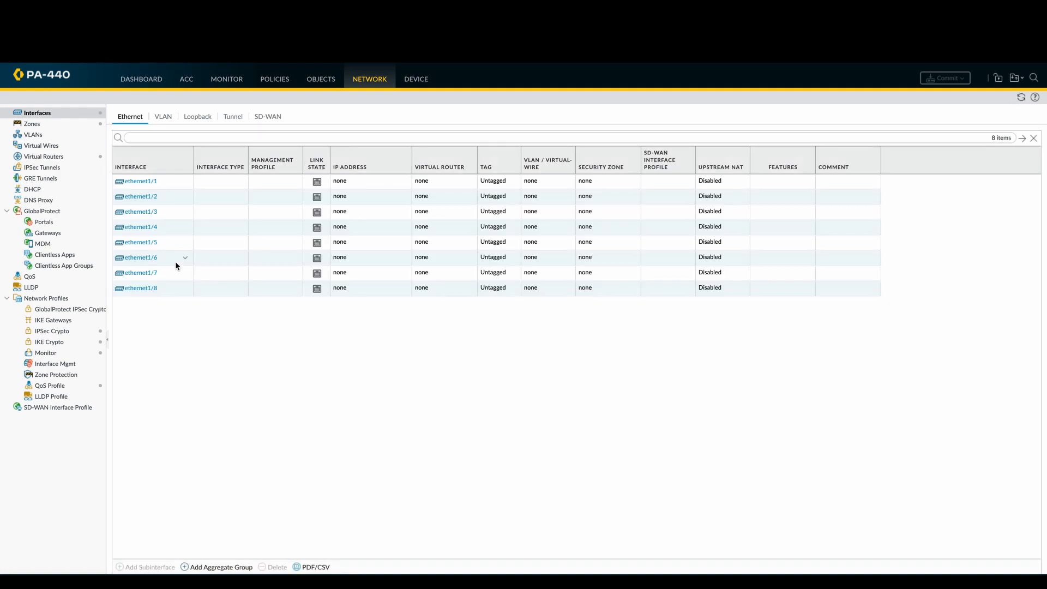
click(142, 212)
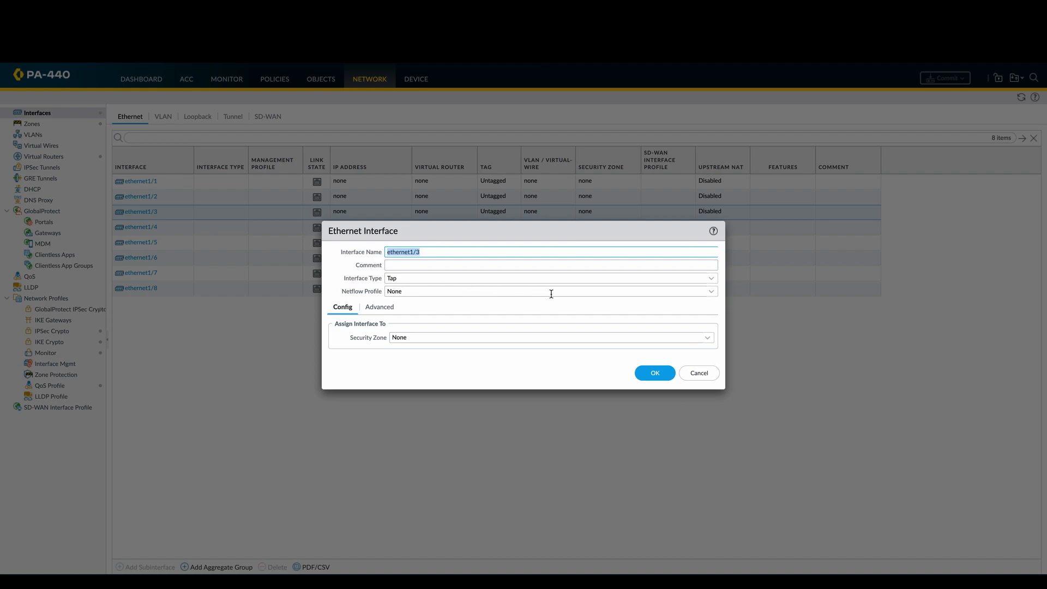
click(712, 280)
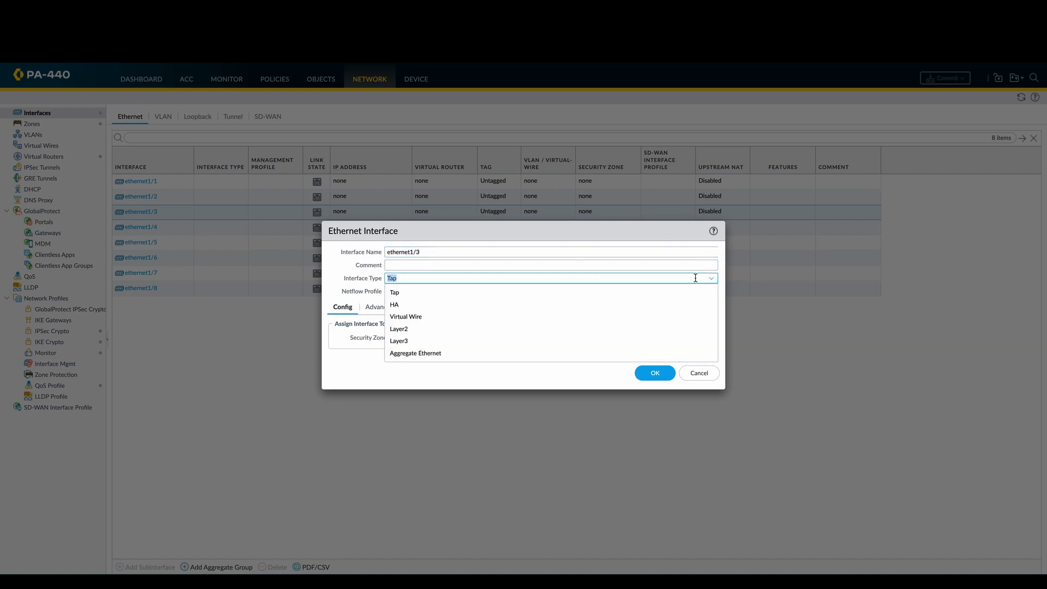
click(498, 341)
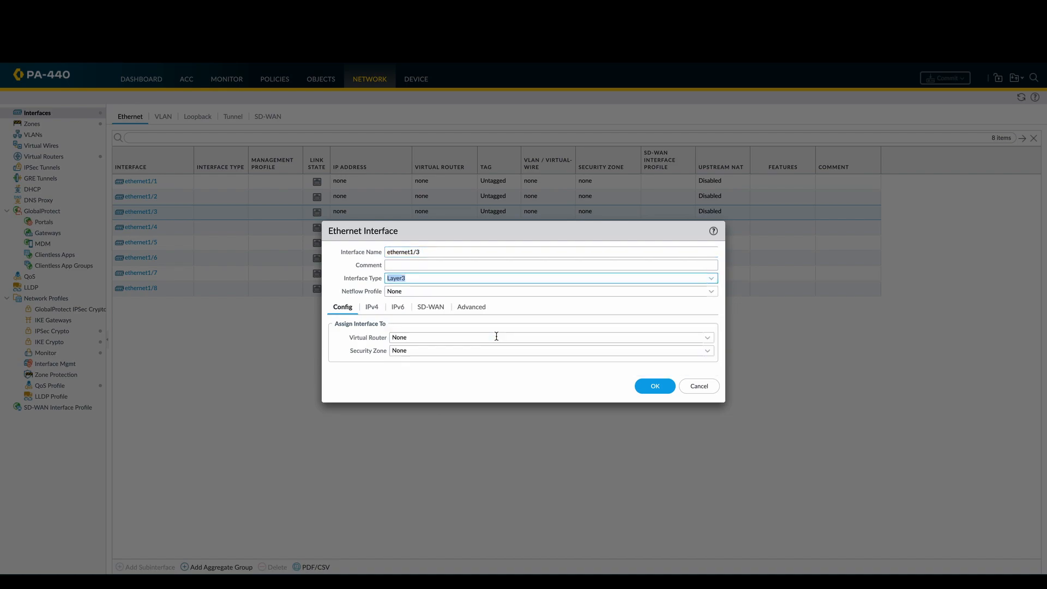
click(486, 383)
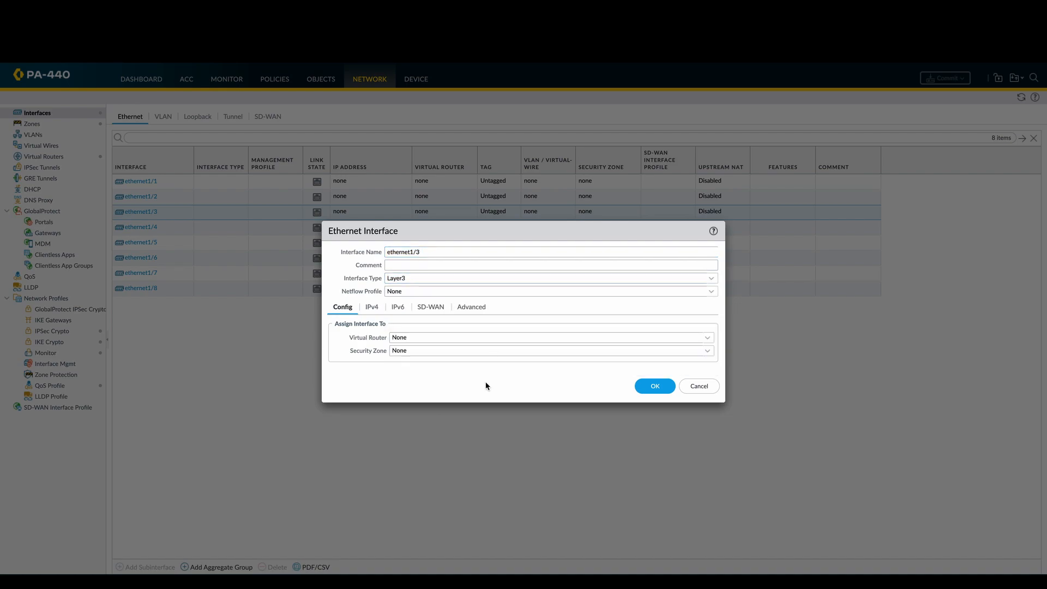
Assign ethernet1/3 to the default virtual router and the trust security zone, and save the interface settings.
click(708, 338)
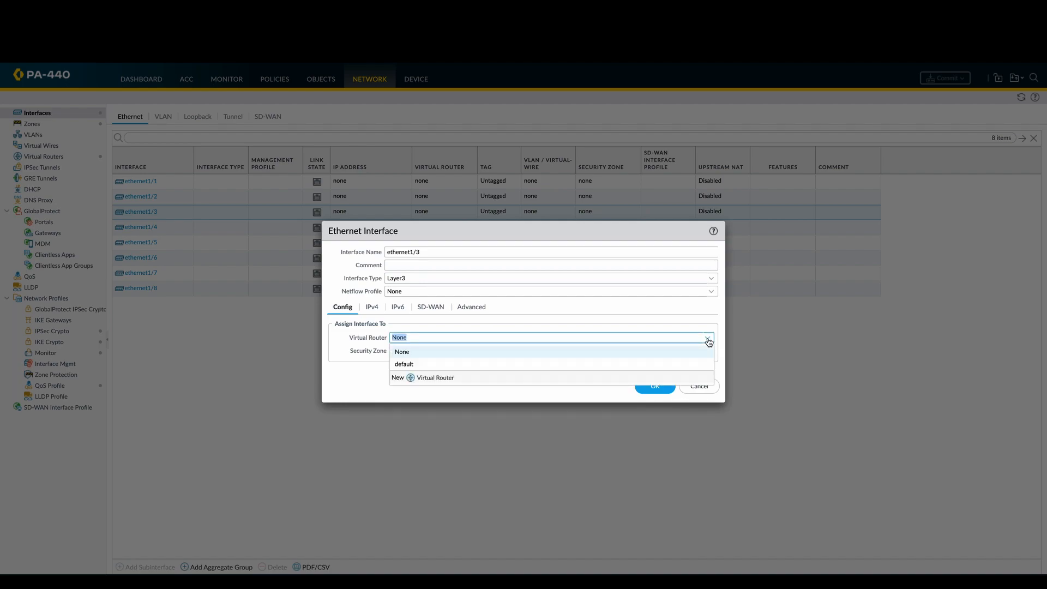
click(612, 365)
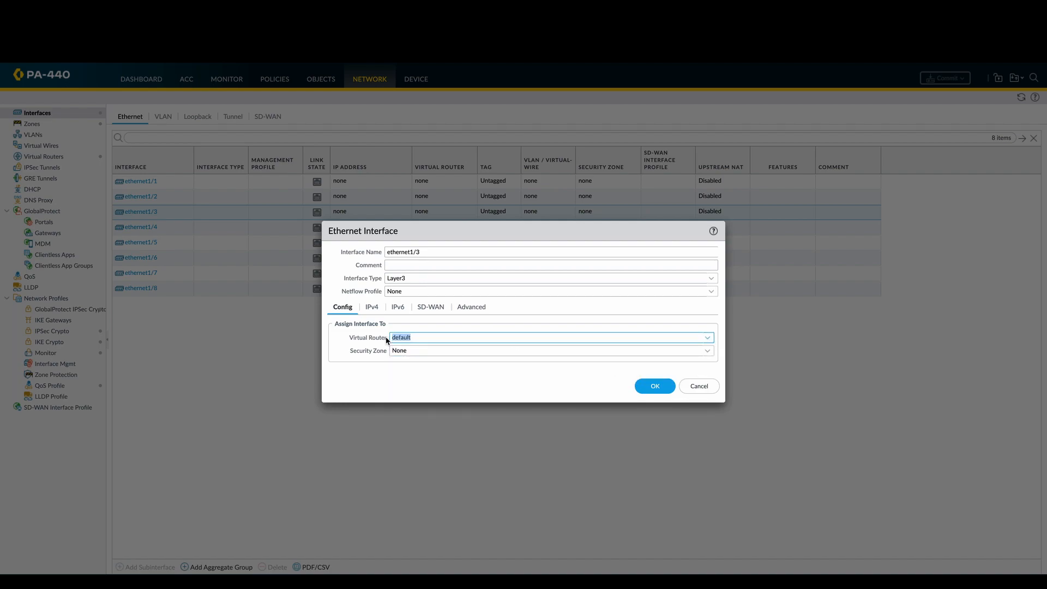
click(707, 354)
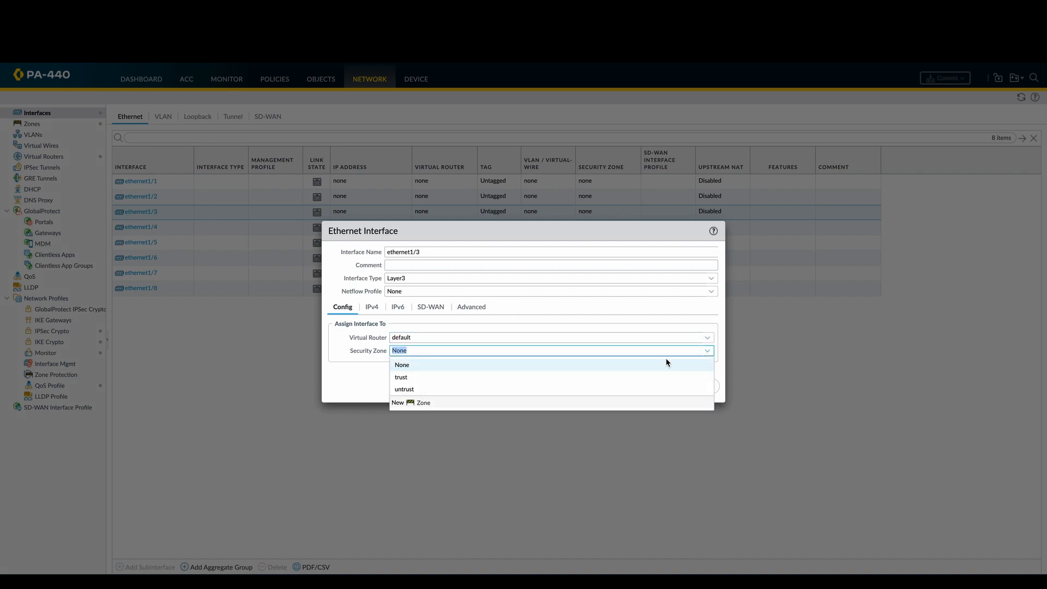
click(604, 380)
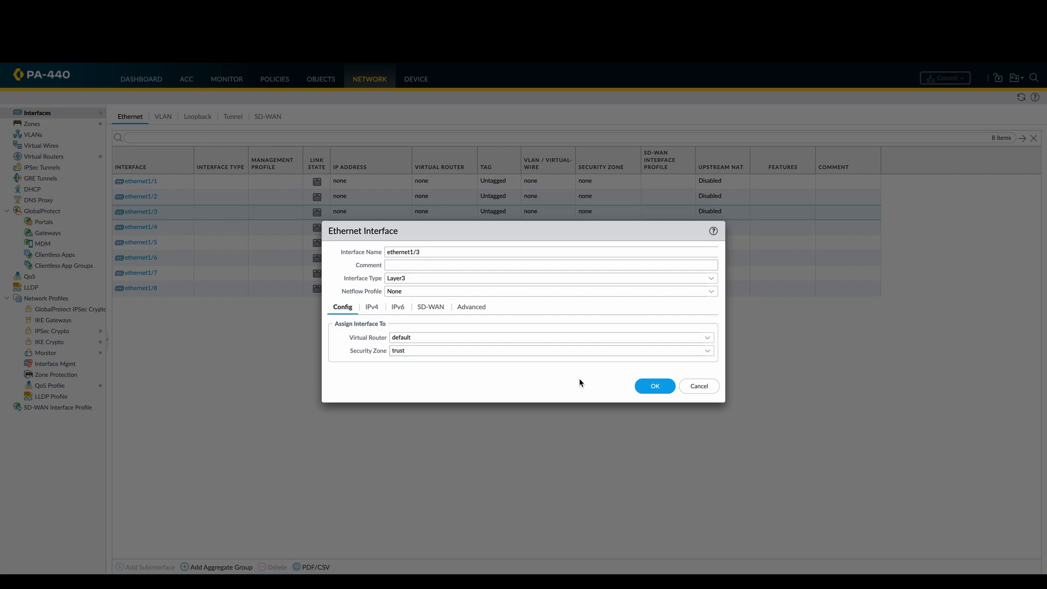
click(481, 308)
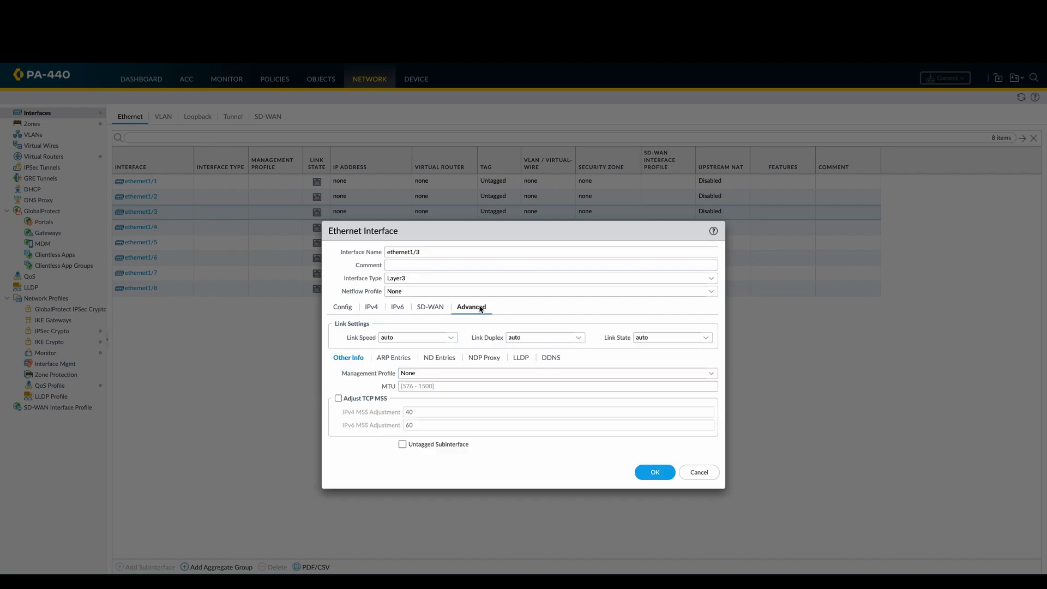
click(343, 308)
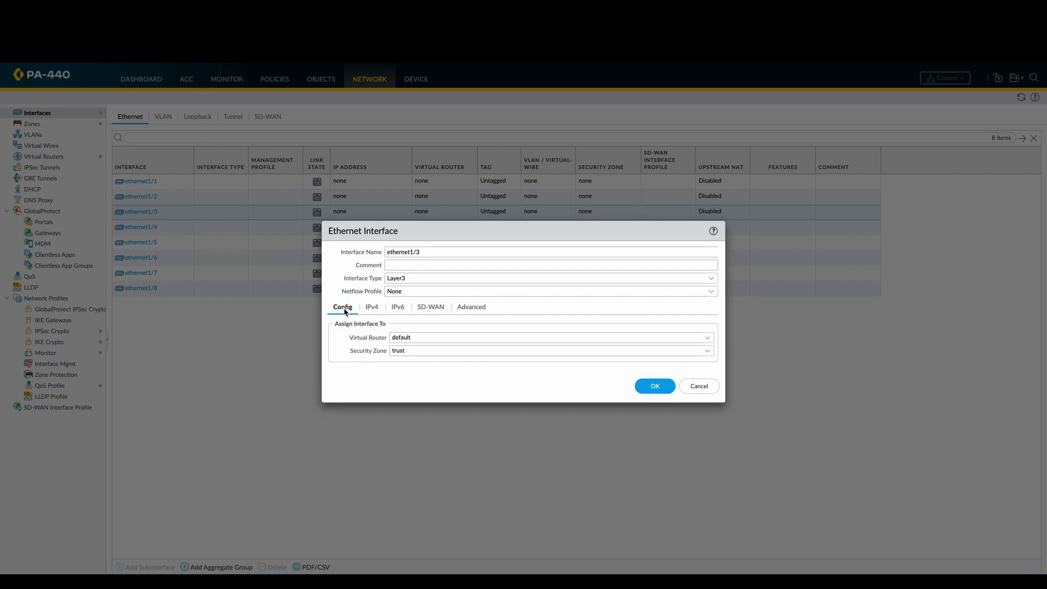
click(649, 386)
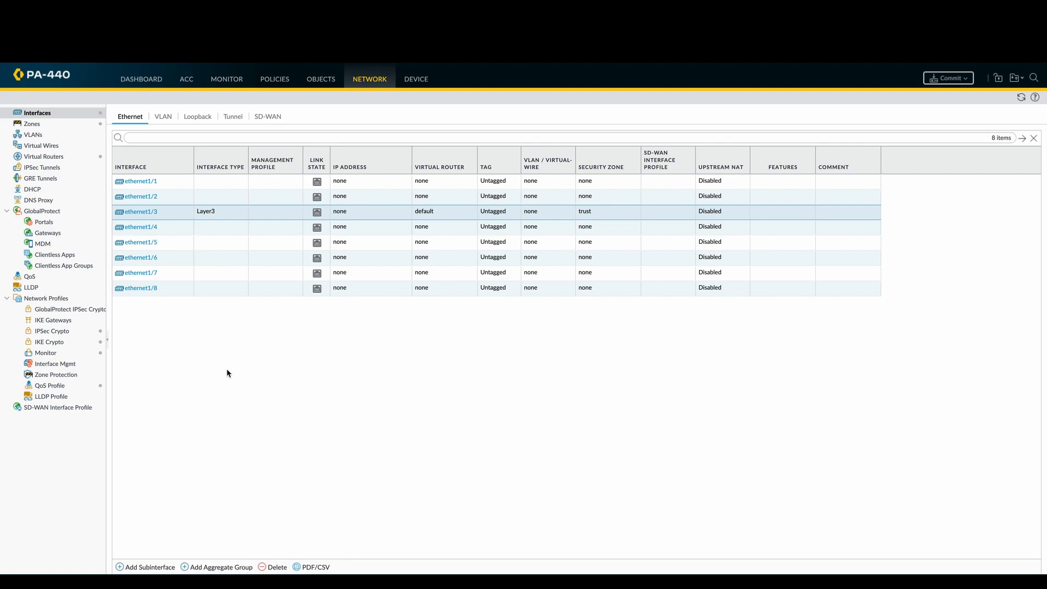
Add a Layer3 subinterface under ethernet1/3 with subinterface number 1 and VLAN tag 1.
click(156, 568)
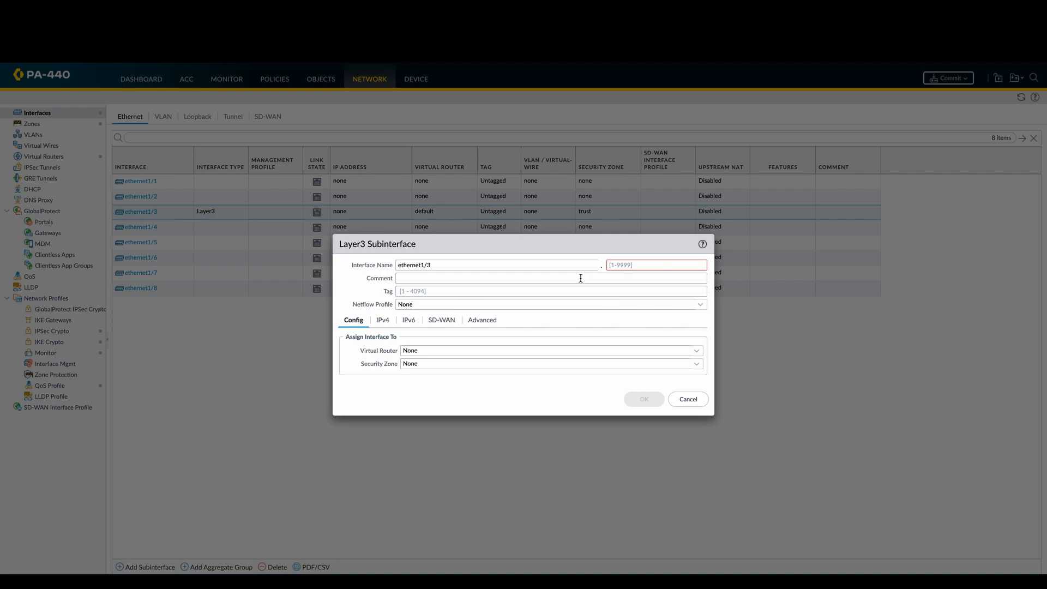
click(653, 268)
text(1)
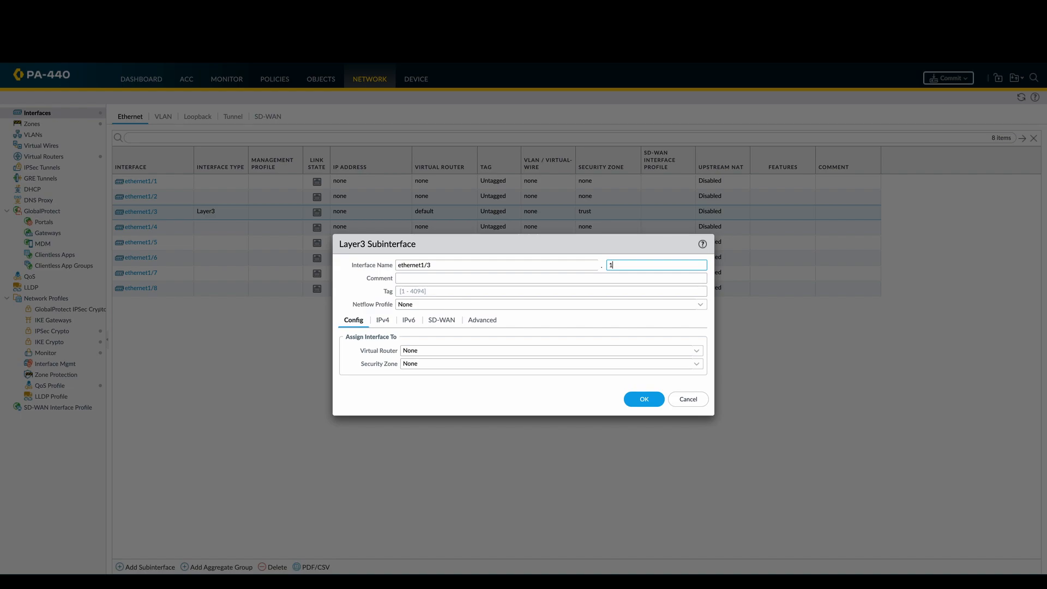
click(497, 291)
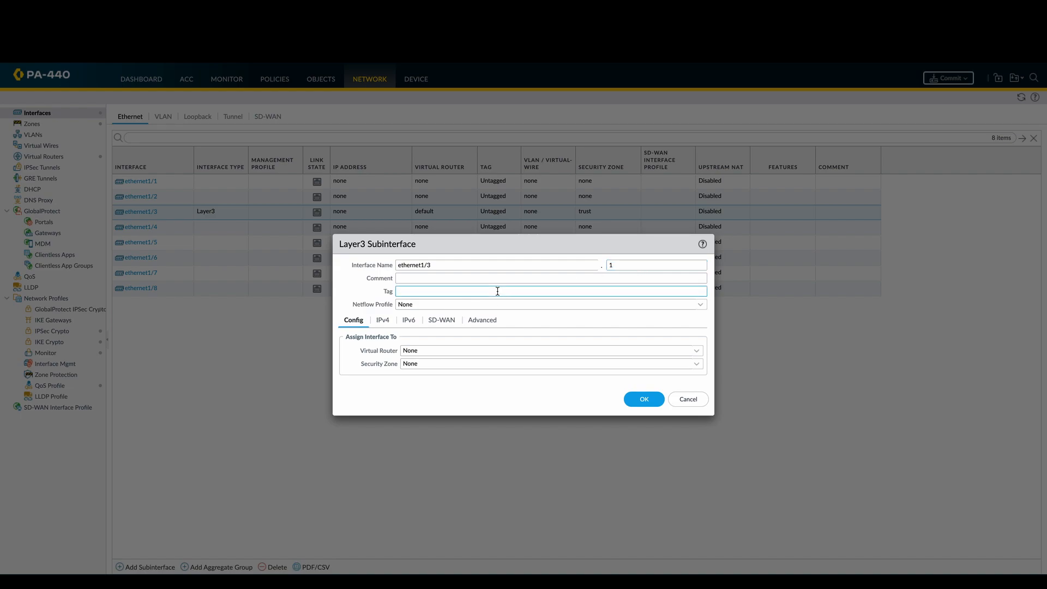
text(1)
Assign subinterface ethernet1/3.1 to the default virtual router and the trust security zone.
click(702, 353)
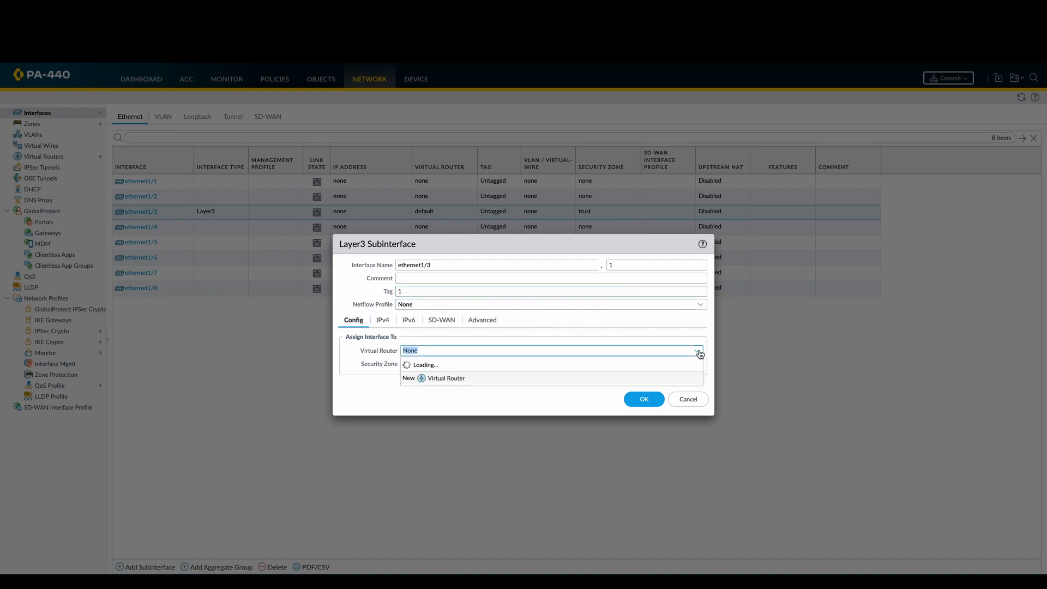
click(615, 387)
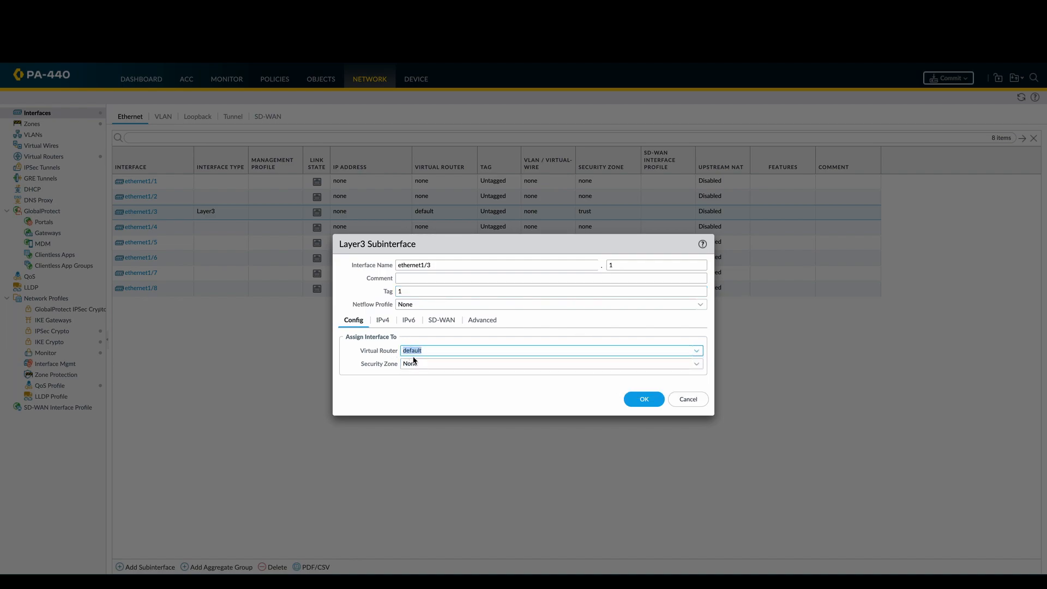
click(697, 365)
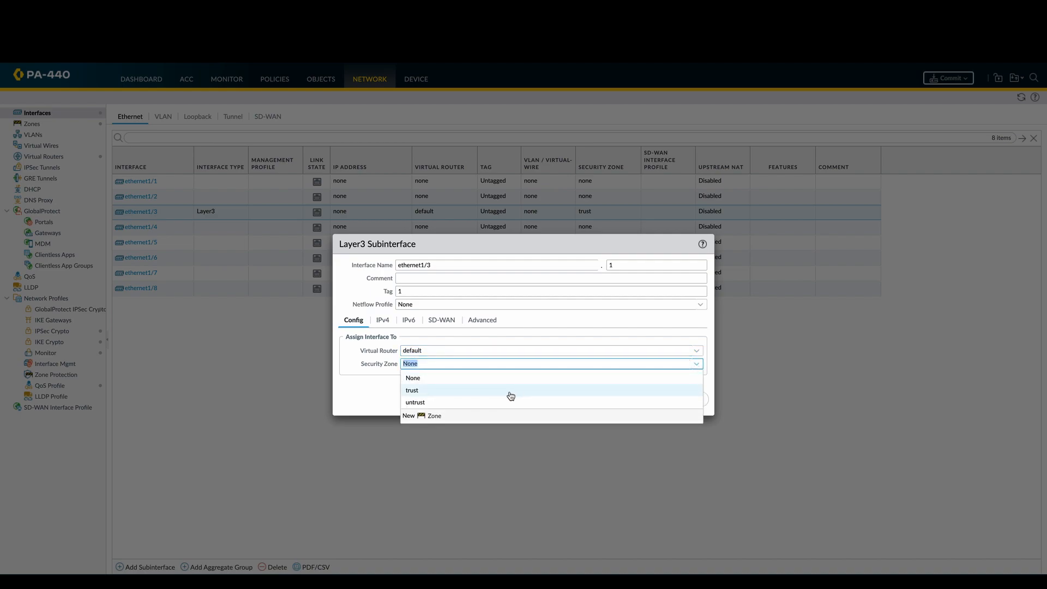
click(510, 396)
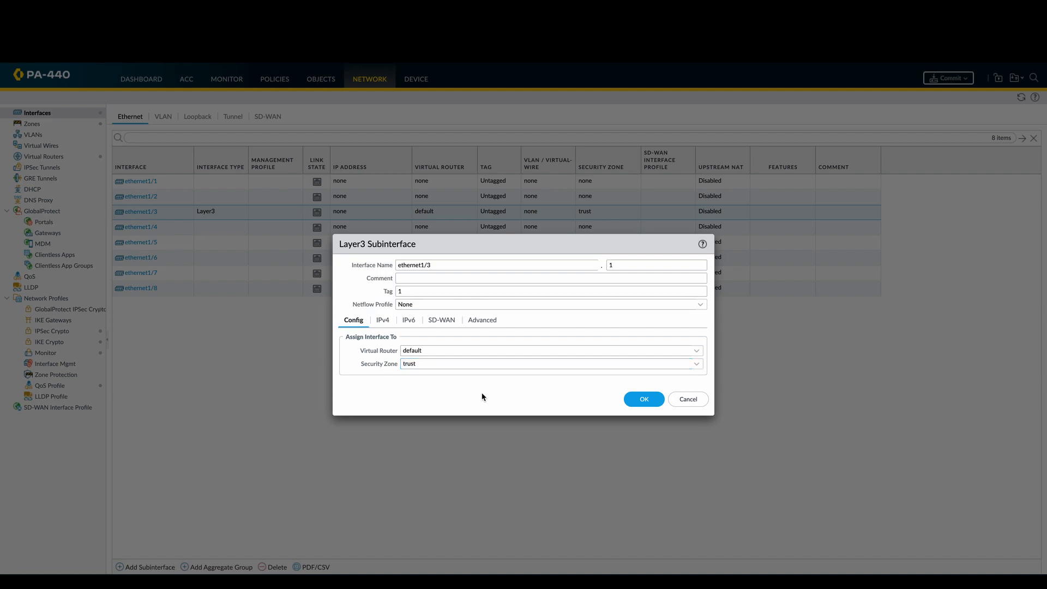
Give subinterface ethernet1/3.1 the static IPv4 address 10.55.22.1/24 and save the subinterface.
click(382, 321)
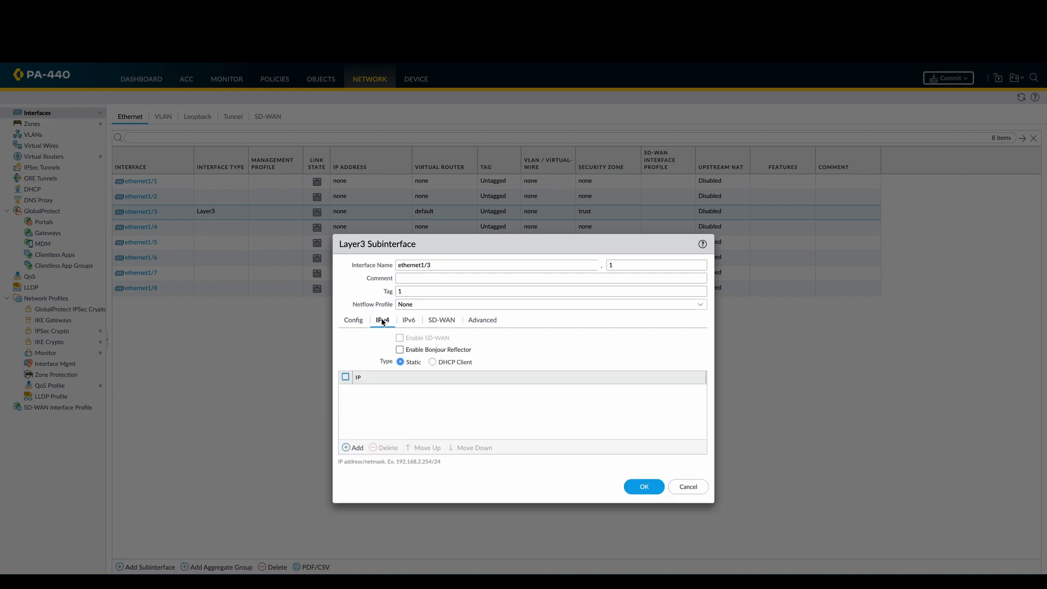
click(352, 448)
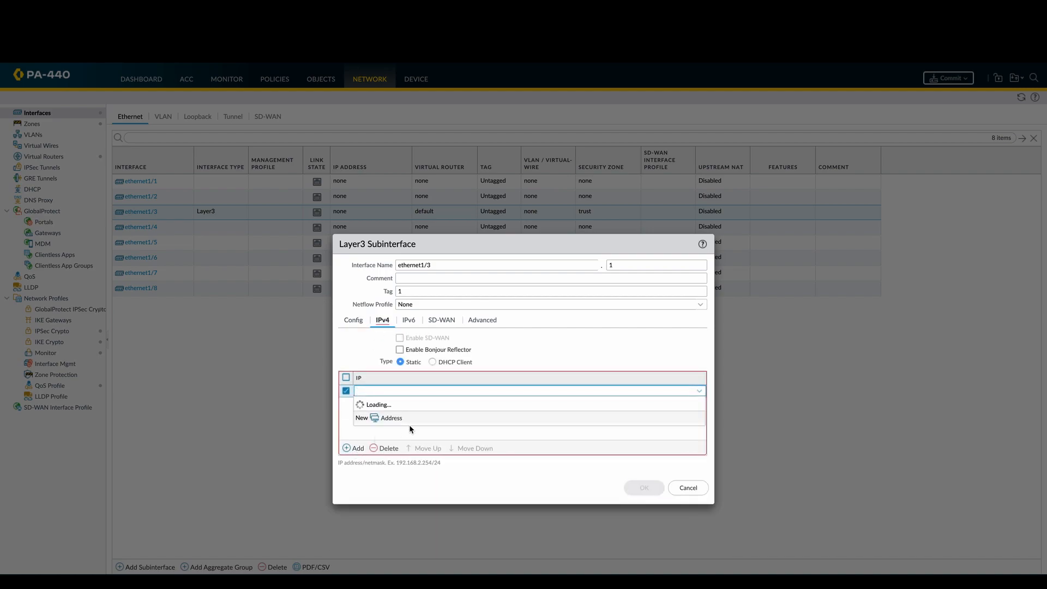
text(10.55.)
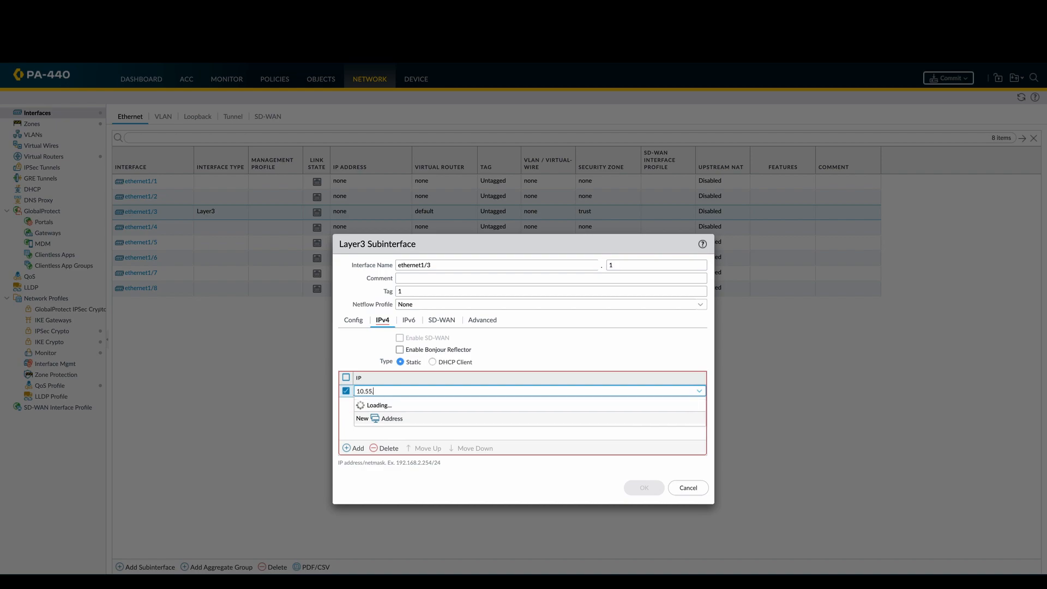
text(2)
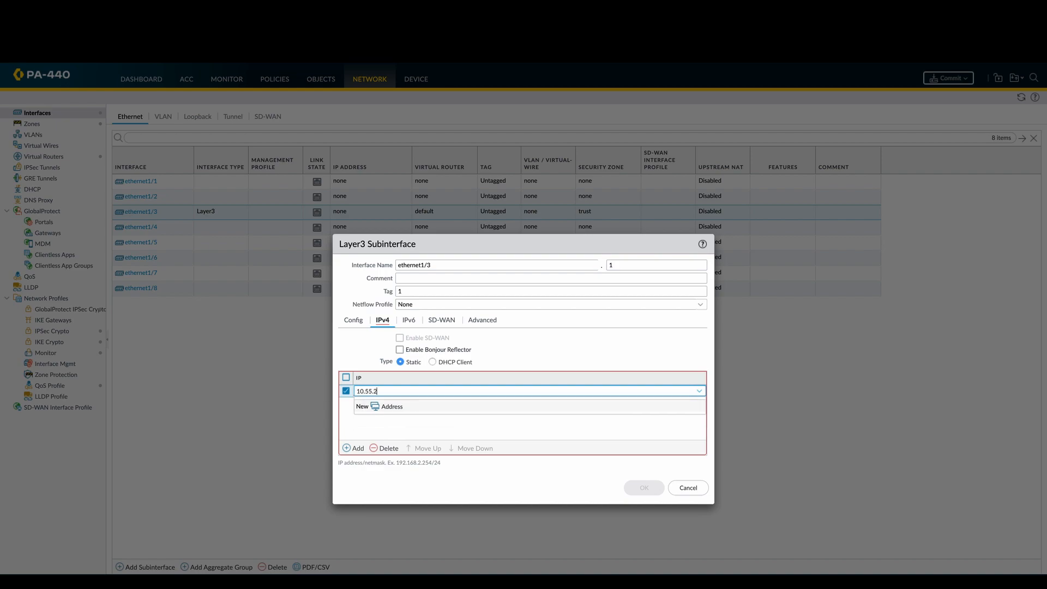
text(2.1)
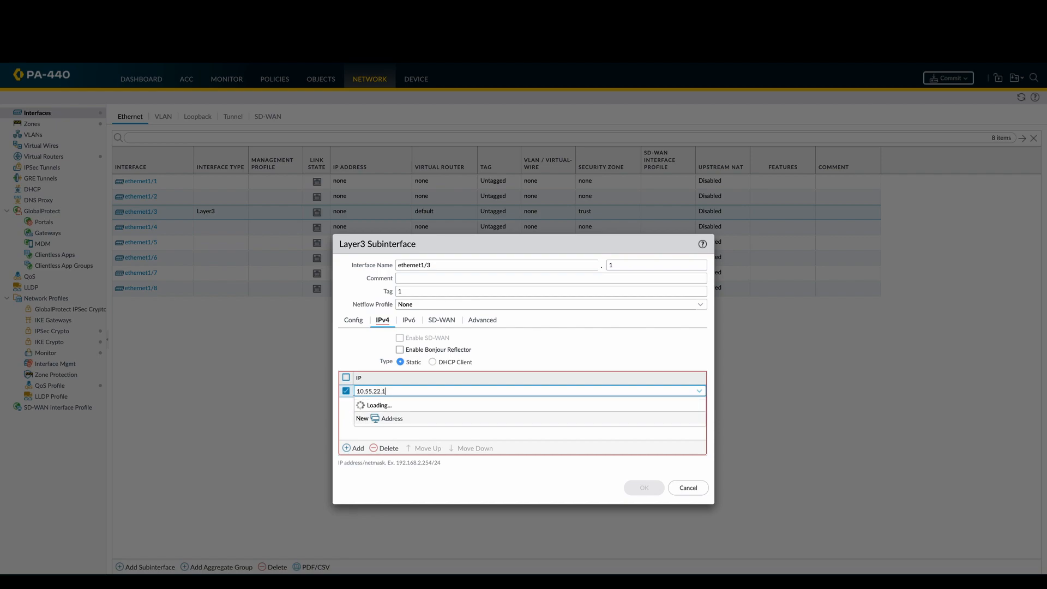
text(/24)
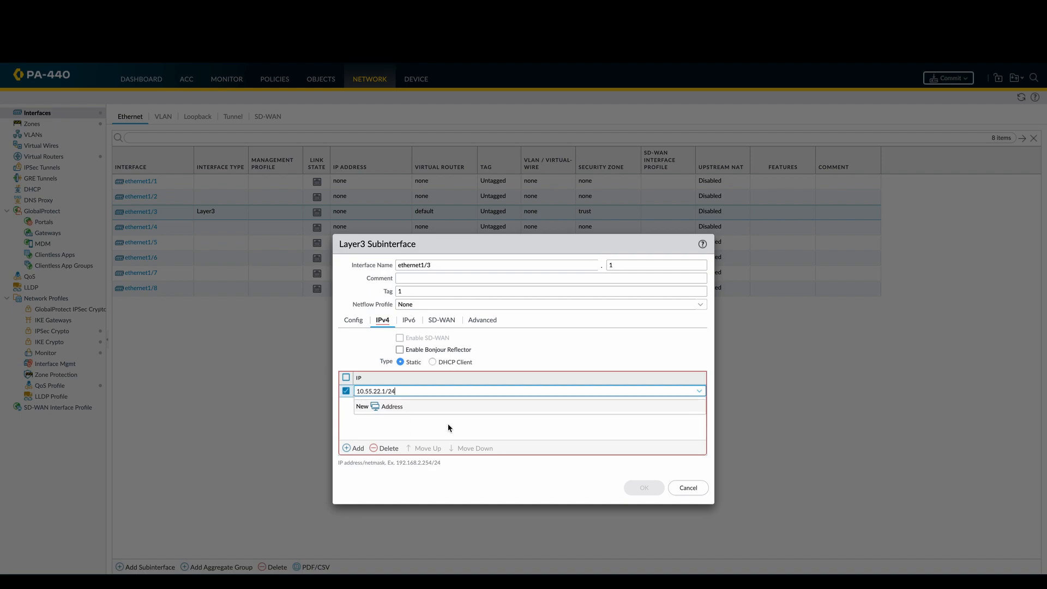
click(448, 428)
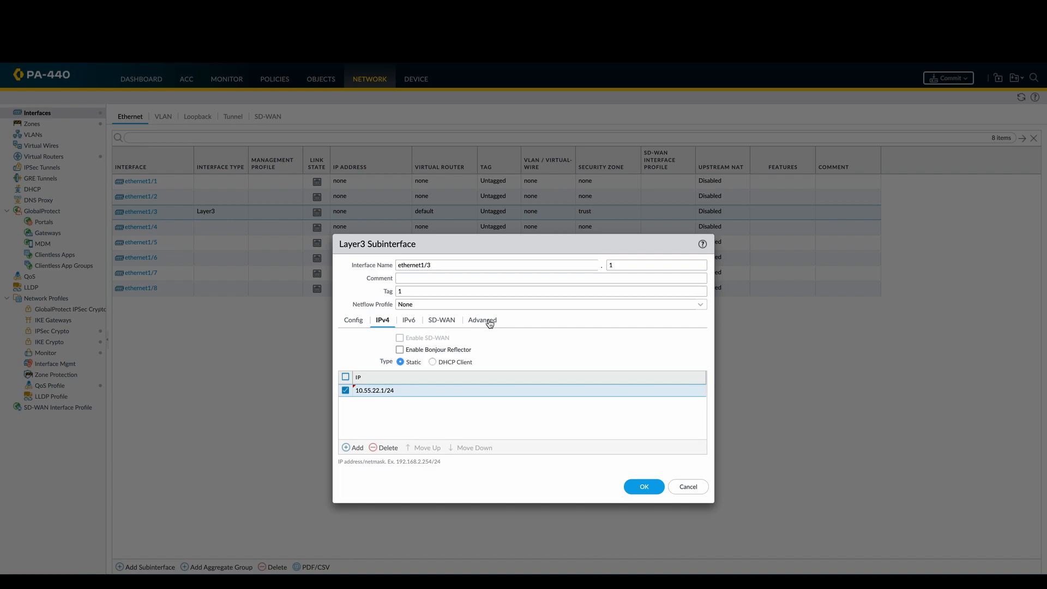
click(642, 487)
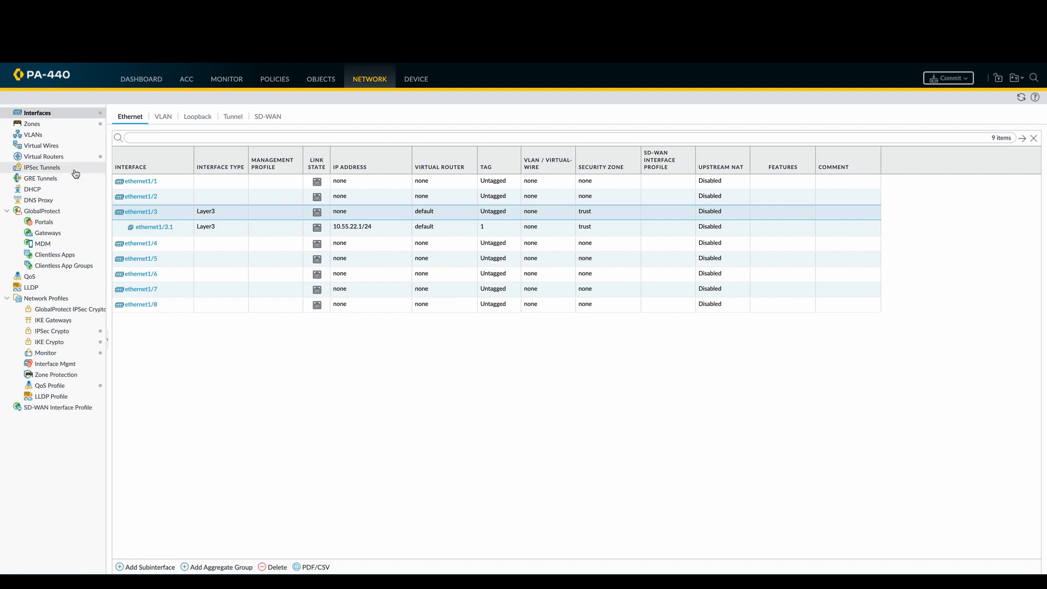
Create a security zone named Guest with type Layer3.
click(52, 129)
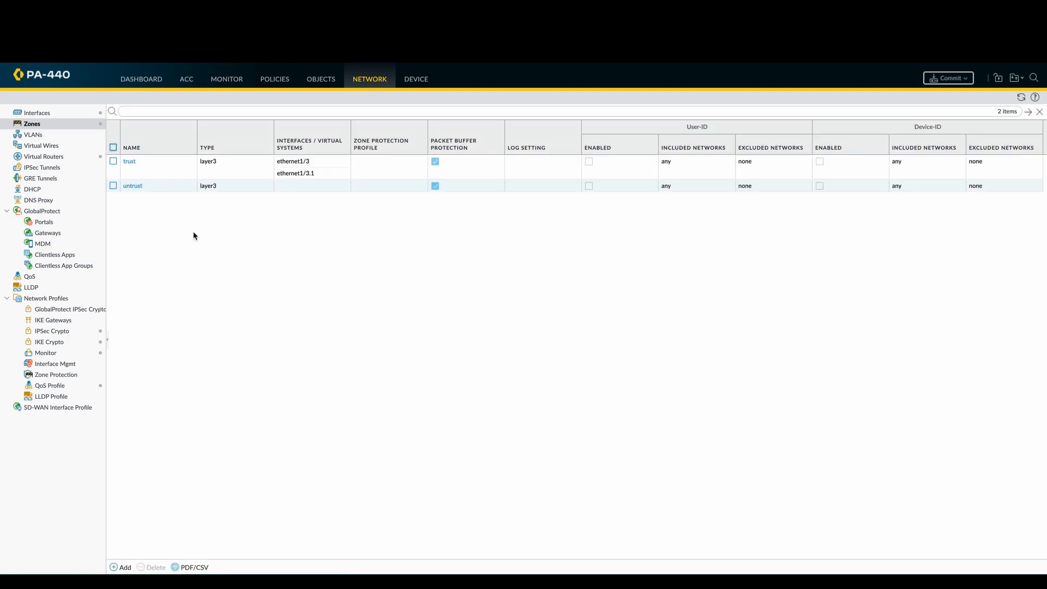
click(122, 567)
text(Guest)
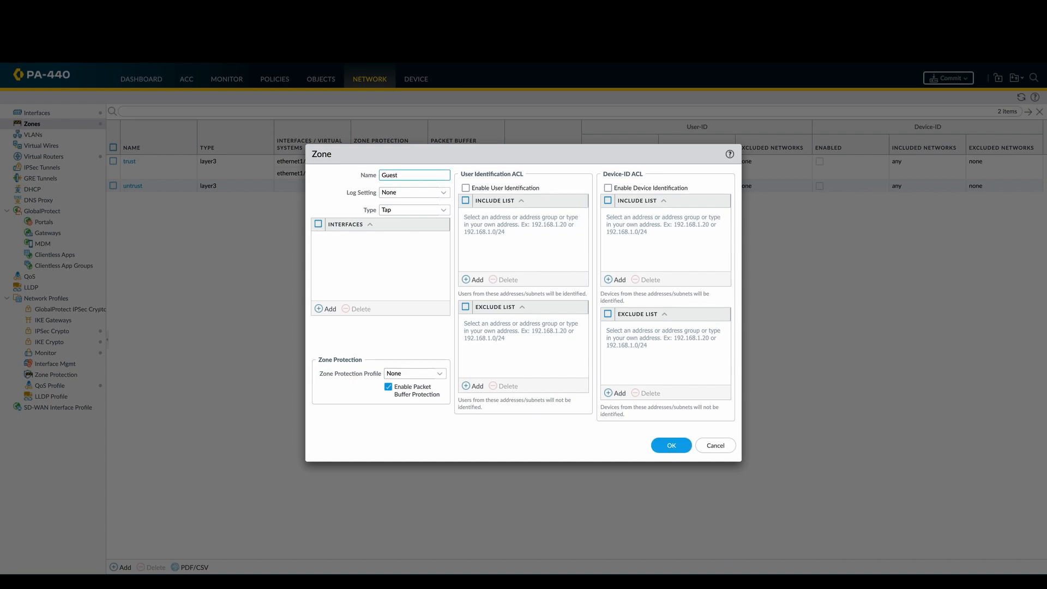
click(445, 215)
click(427, 261)
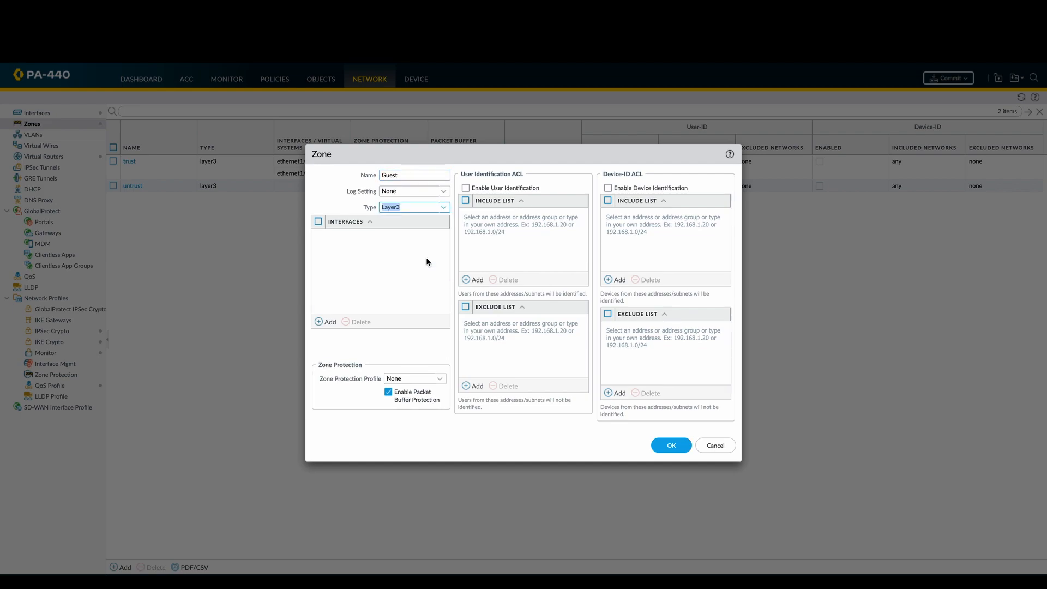
click(498, 439)
click(670, 446)
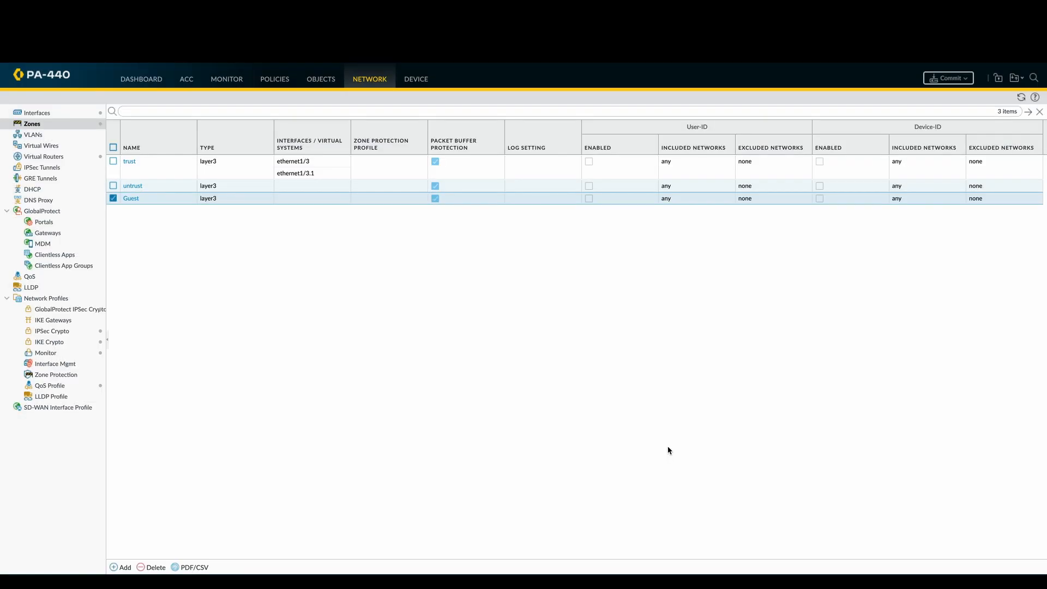
Add a second Layer3 subinterface under ethernet1/3 with number 2, comment "Guest Network" and VLAN tag 2.
click(60, 115)
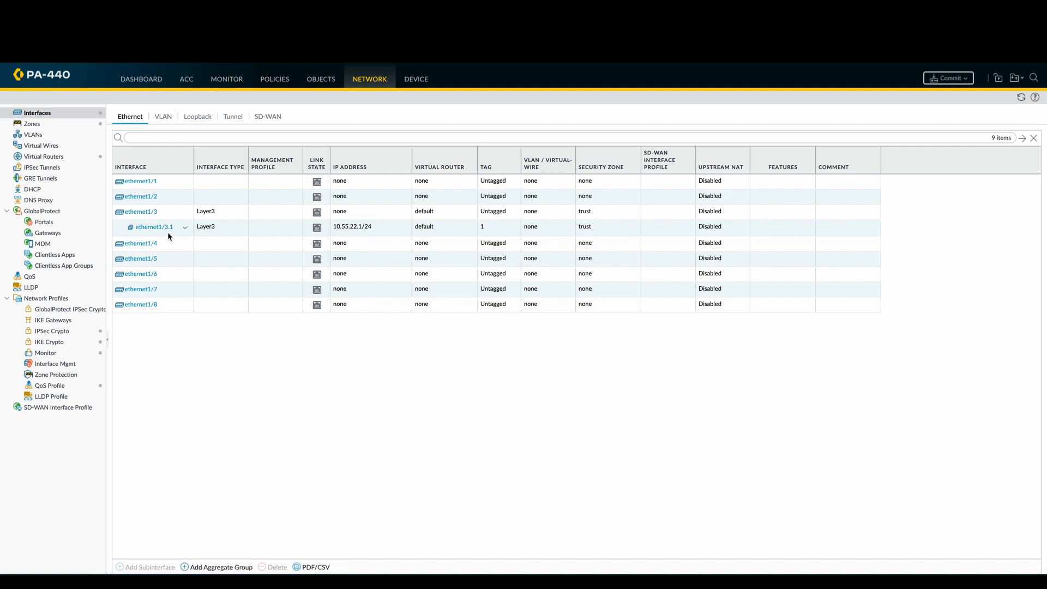
click(169, 214)
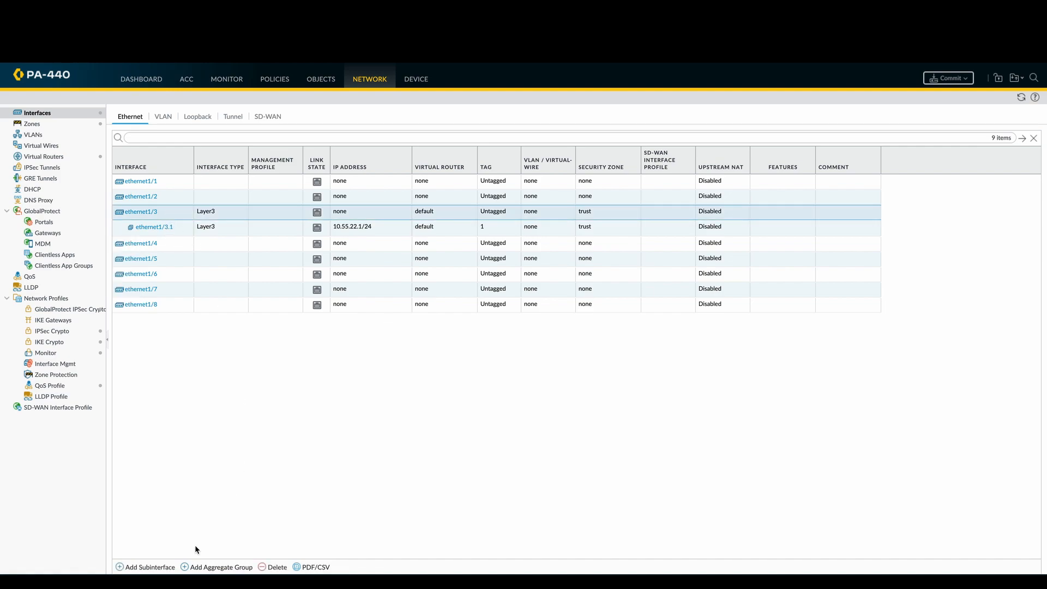
click(146, 567)
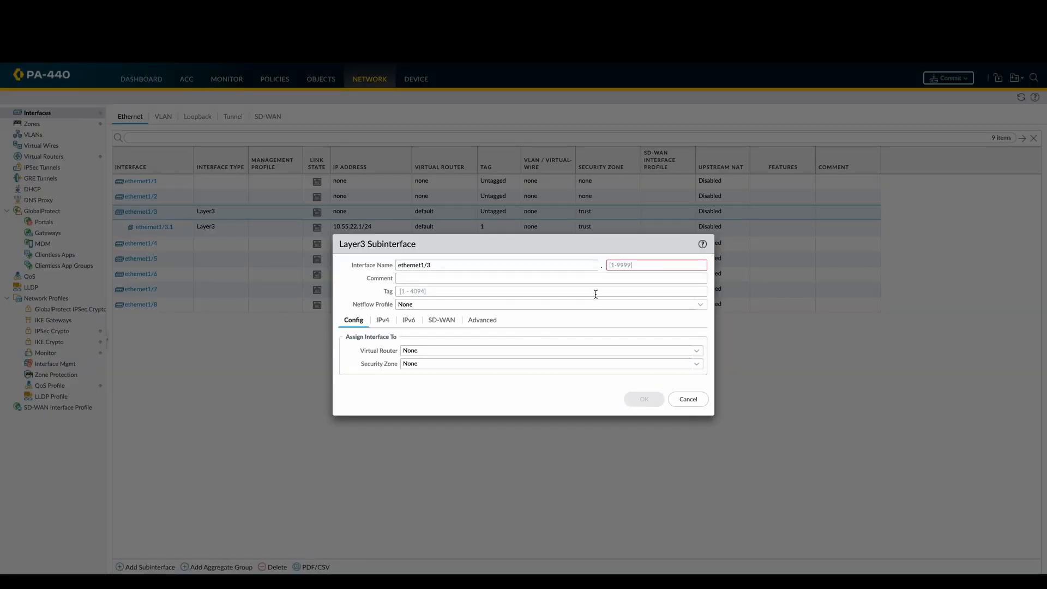
click(632, 266)
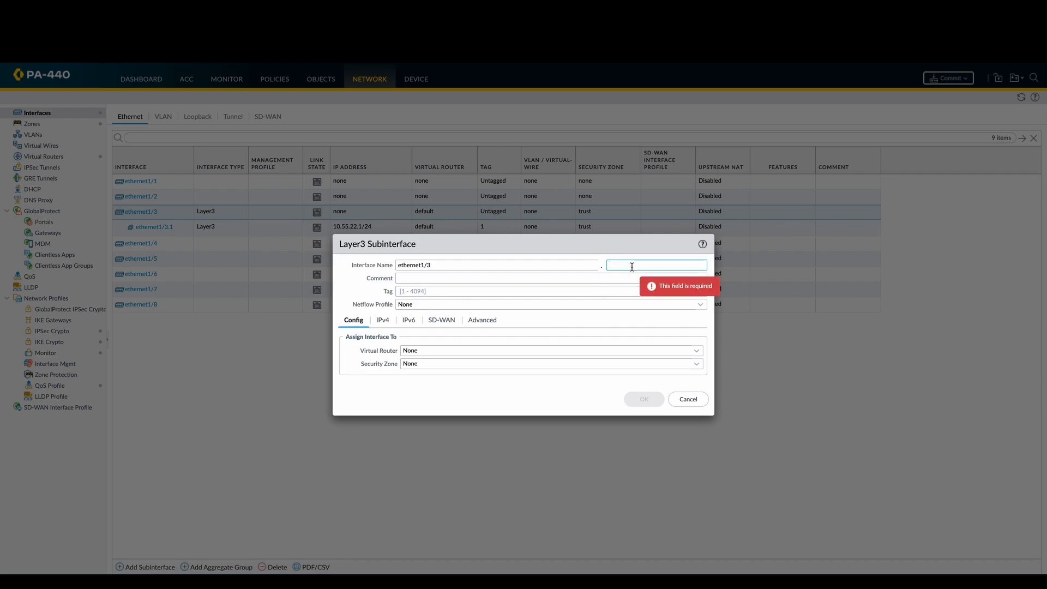
text(2)
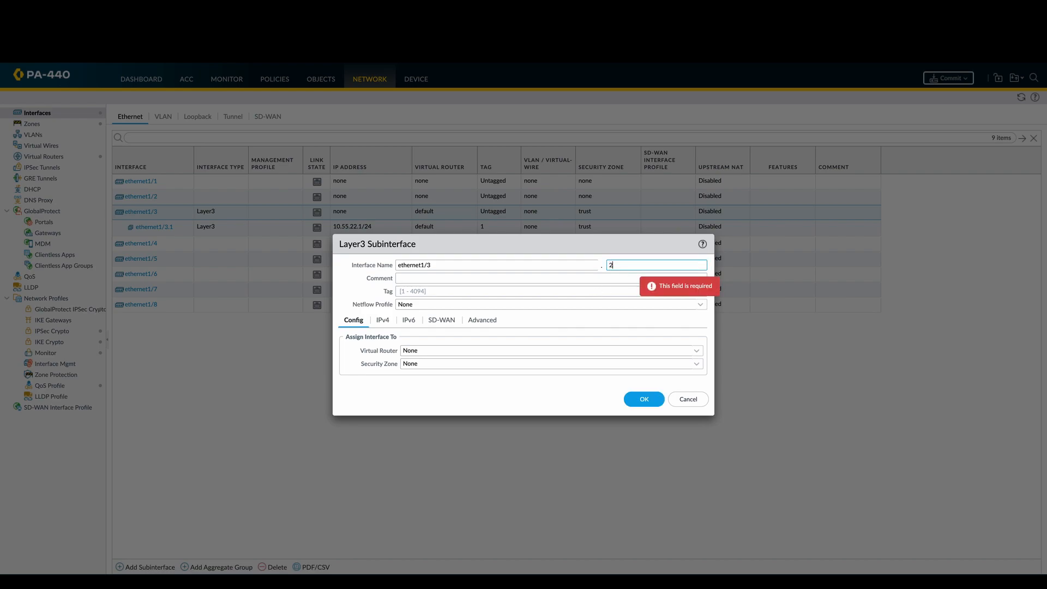
click(542, 279)
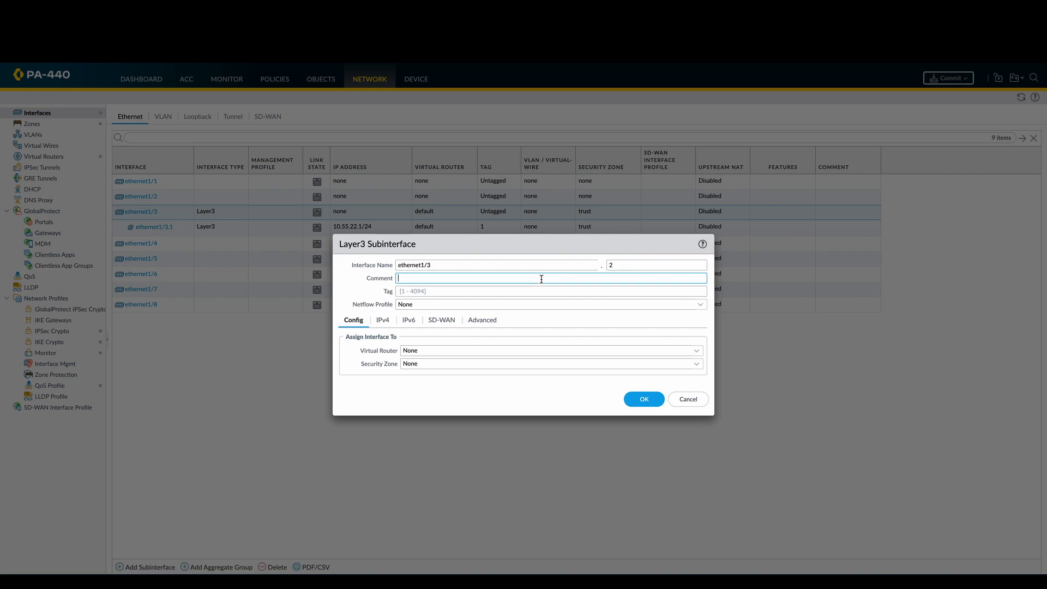
text(Guest Network)
click(512, 291)
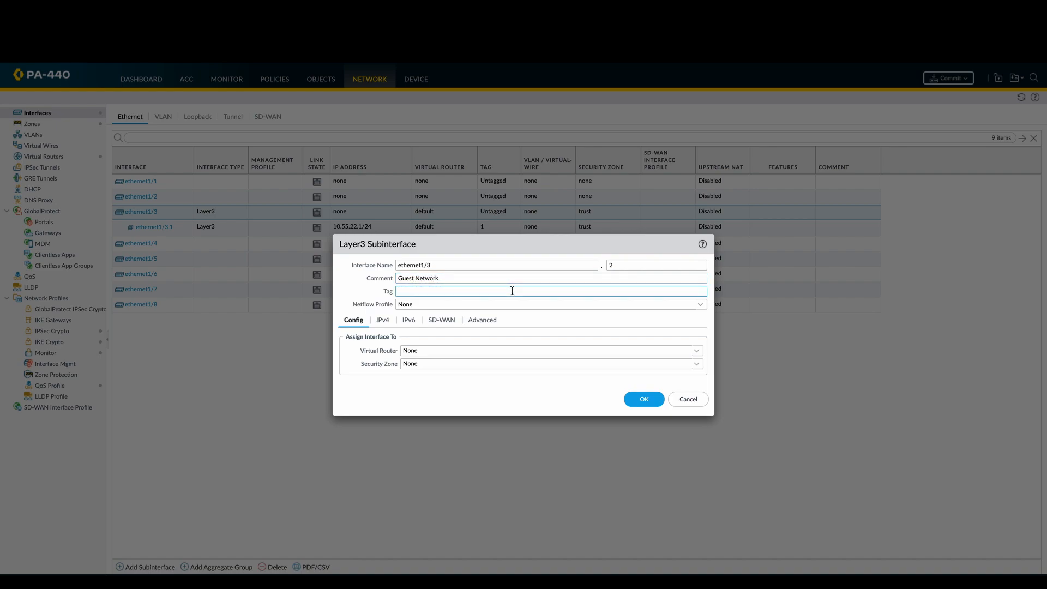
text(2)
Assign subinterface ethernet1/3.2 to the default virtual router and the Guest security zone.
click(696, 357)
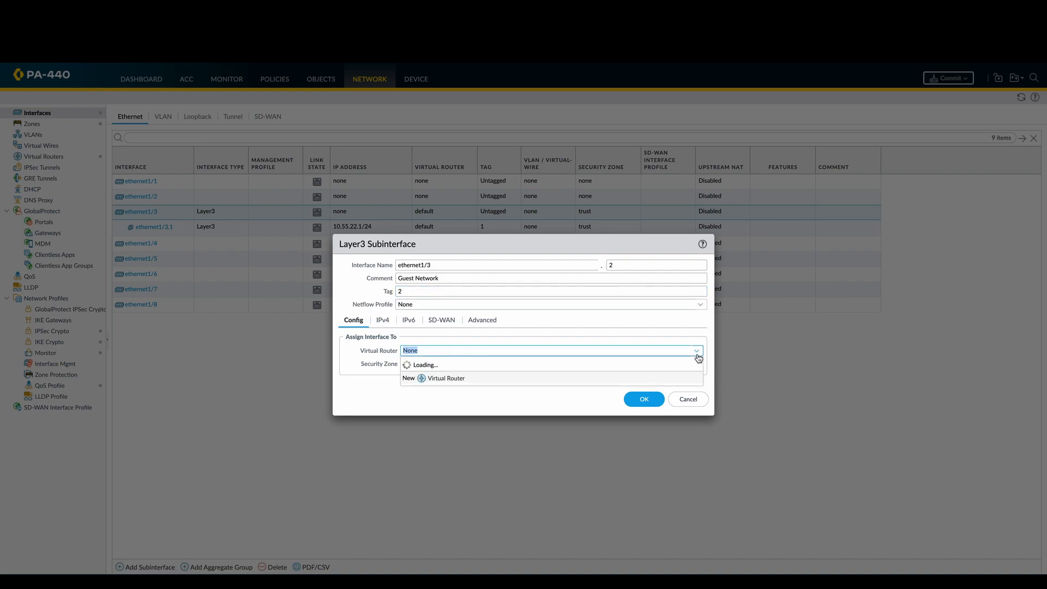
click(658, 377)
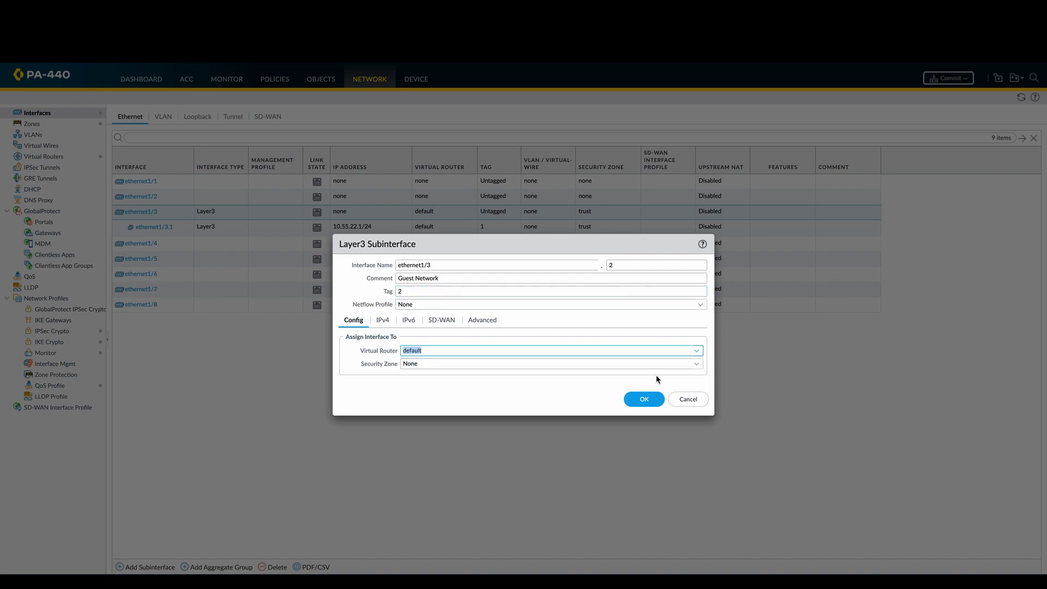
click(697, 365)
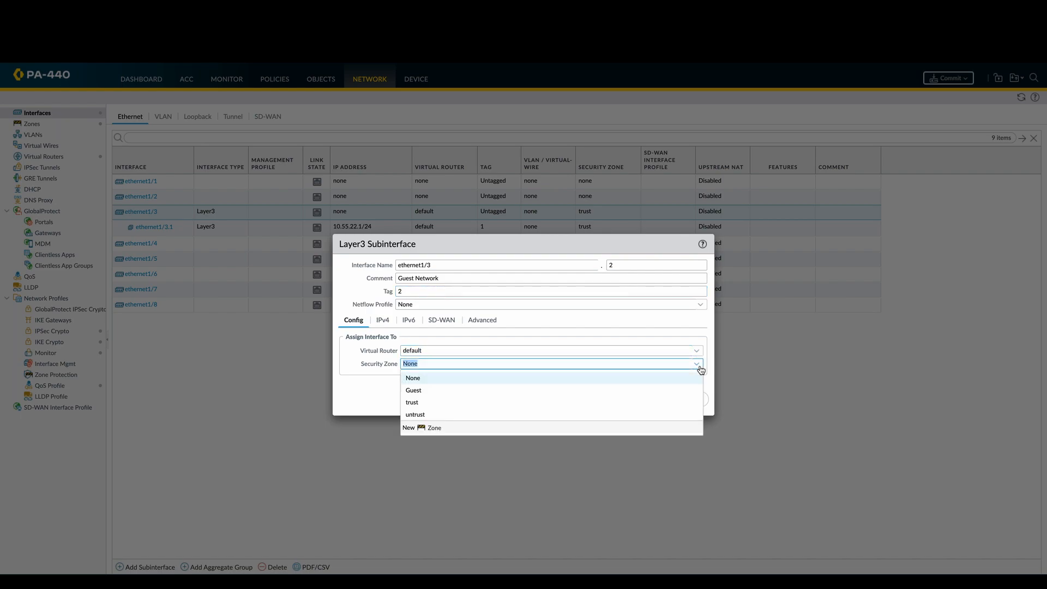
click(652, 390)
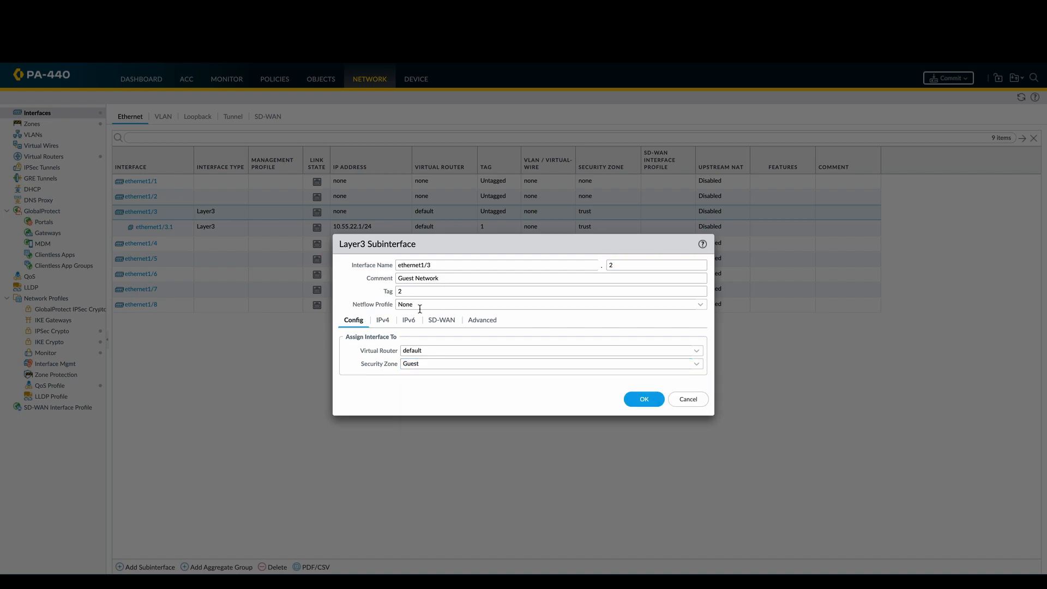
Give subinterface ethernet1/3.2 the static IPv4 address 192.168.55.1/24 and save the subinterface.
click(384, 323)
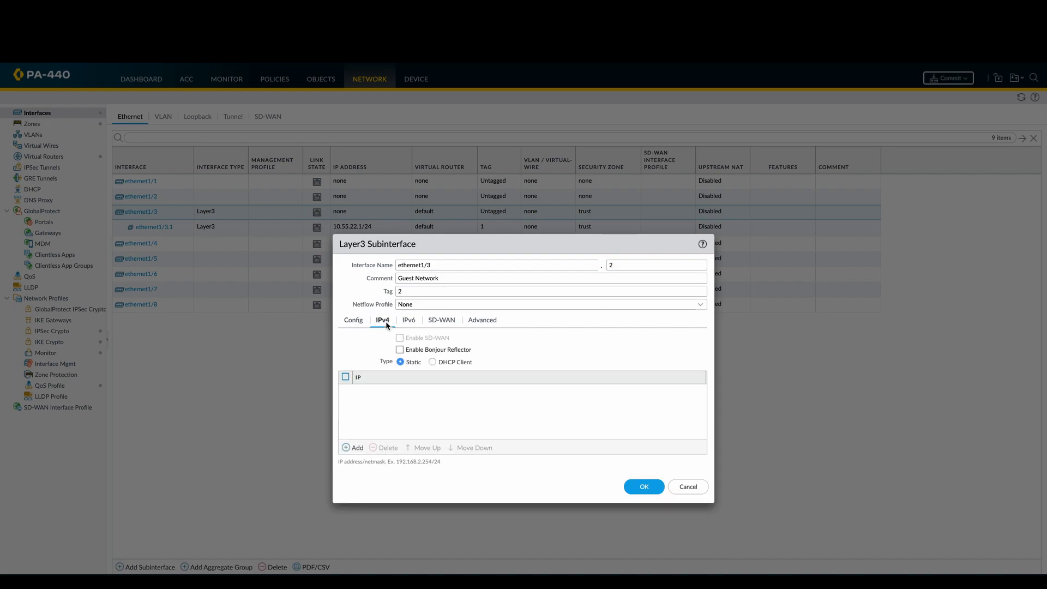
click(357, 450)
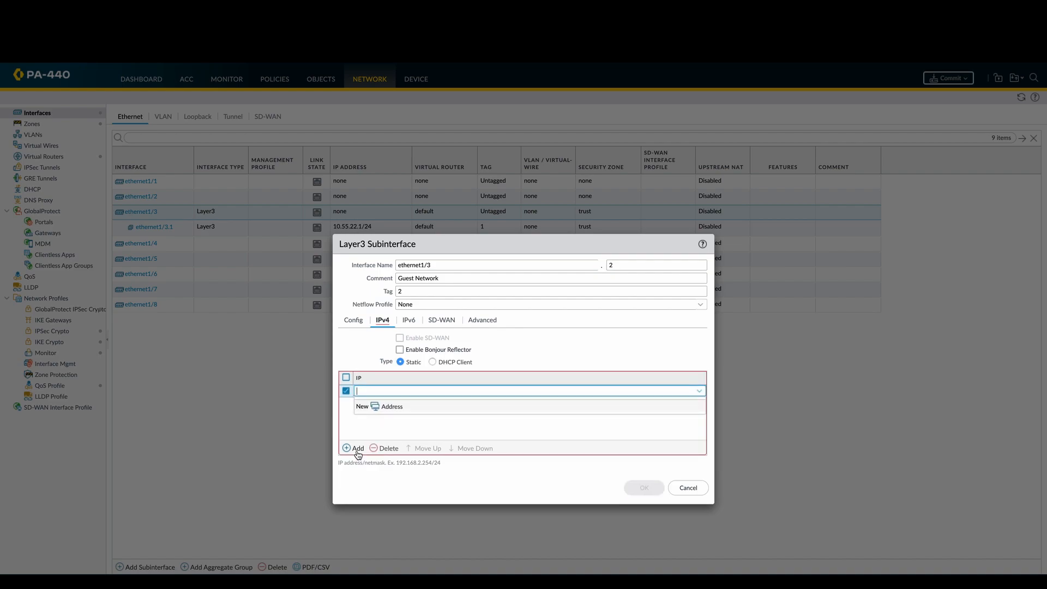
text(192.168.55.1/24)
click(430, 428)
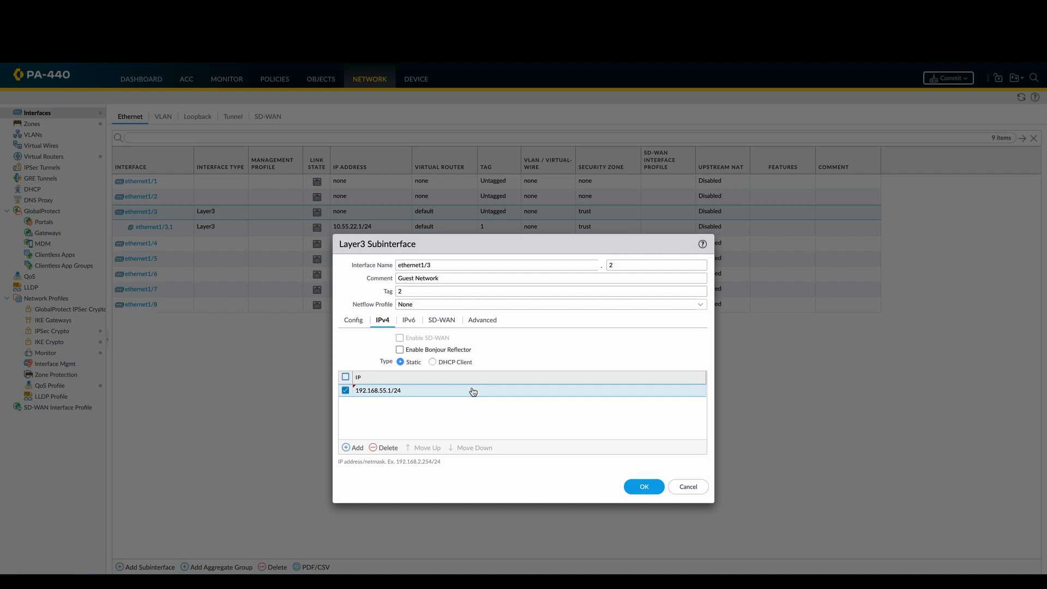
click(644, 487)
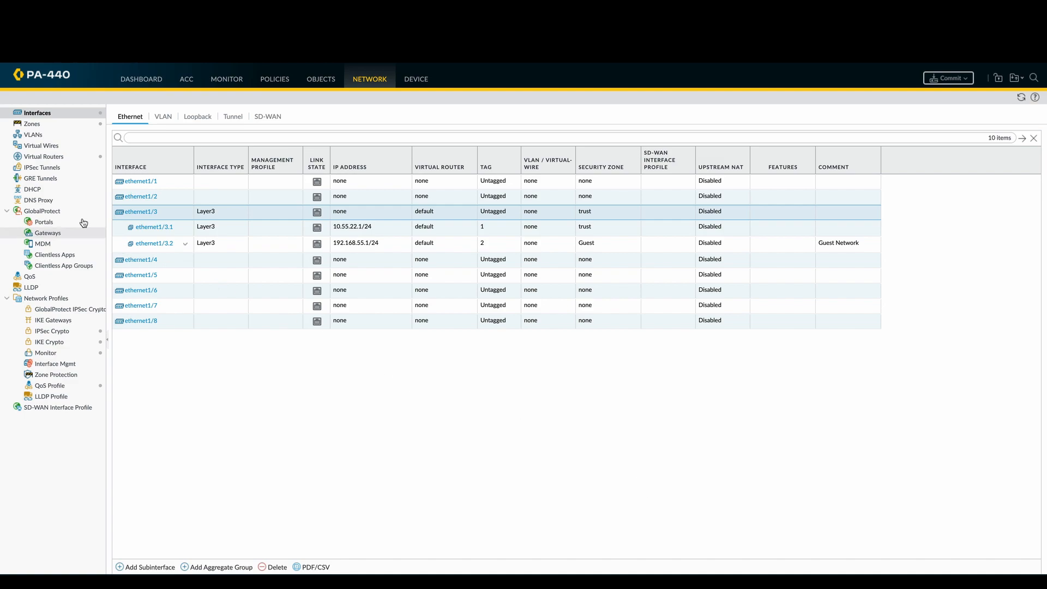
Start a new DHCP server on interface ethernet1/3.1 with its mode set to auto.
click(48, 192)
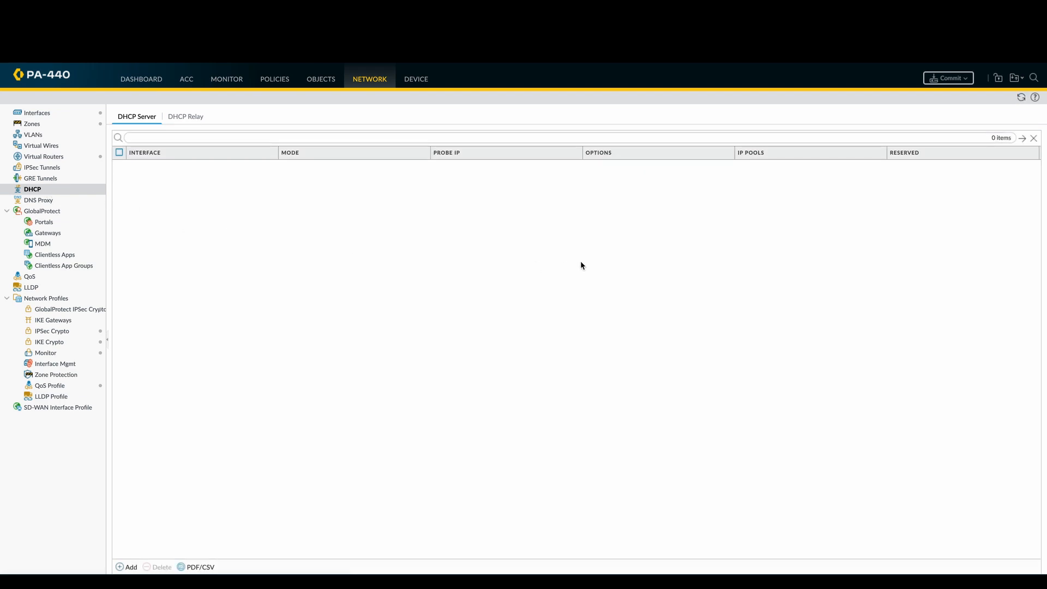
click(131, 568)
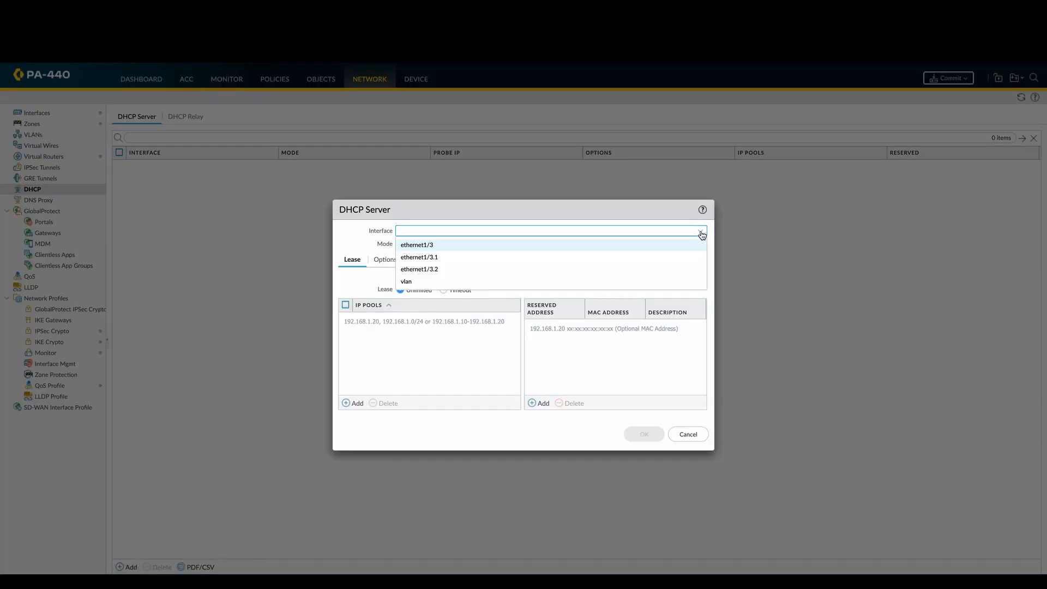
click(655, 257)
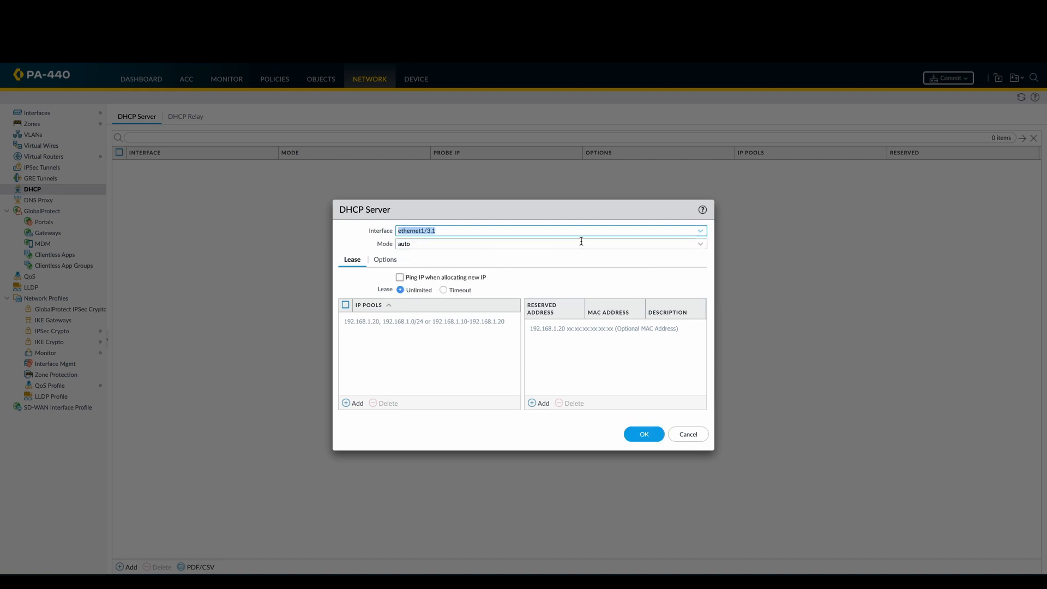
click(701, 245)
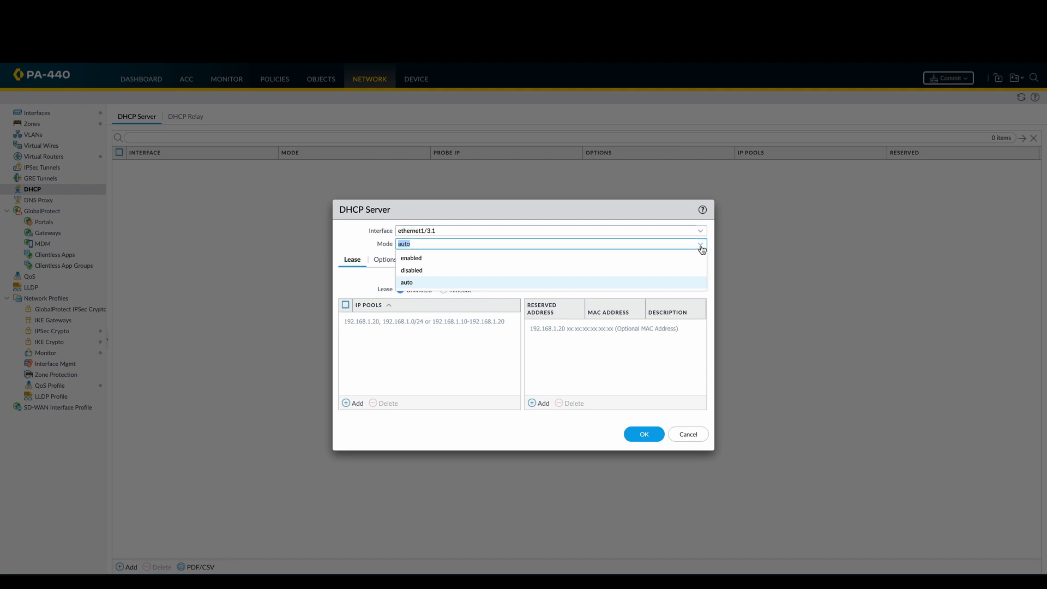
click(594, 283)
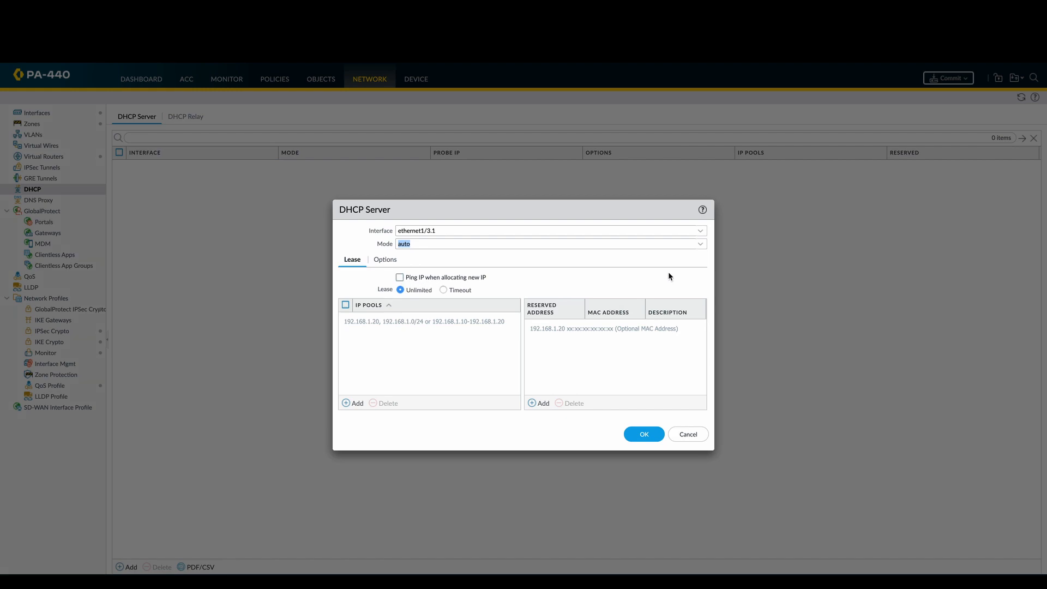
click(700, 244)
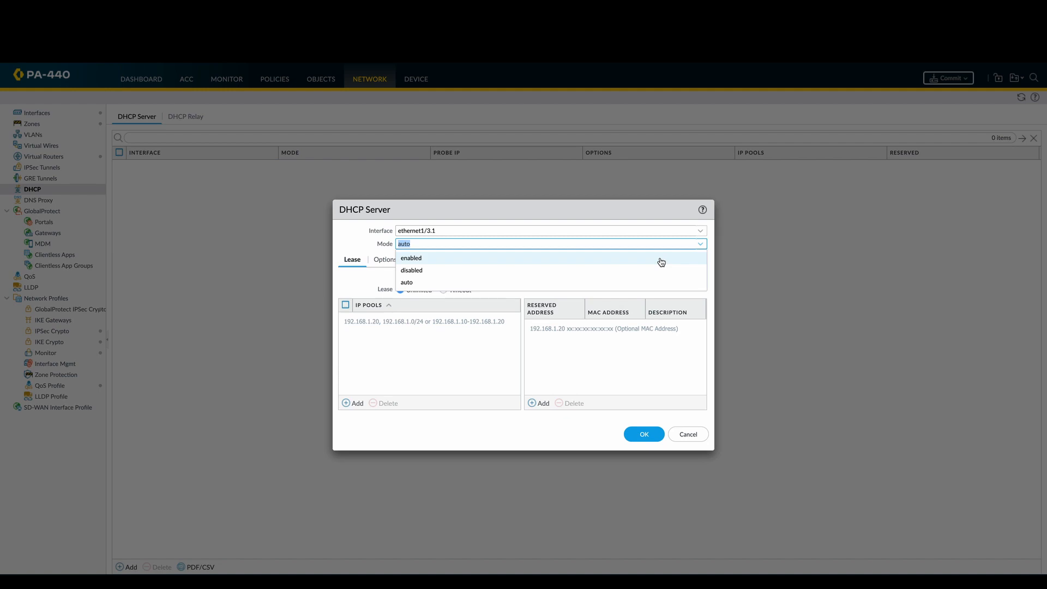
click(631, 281)
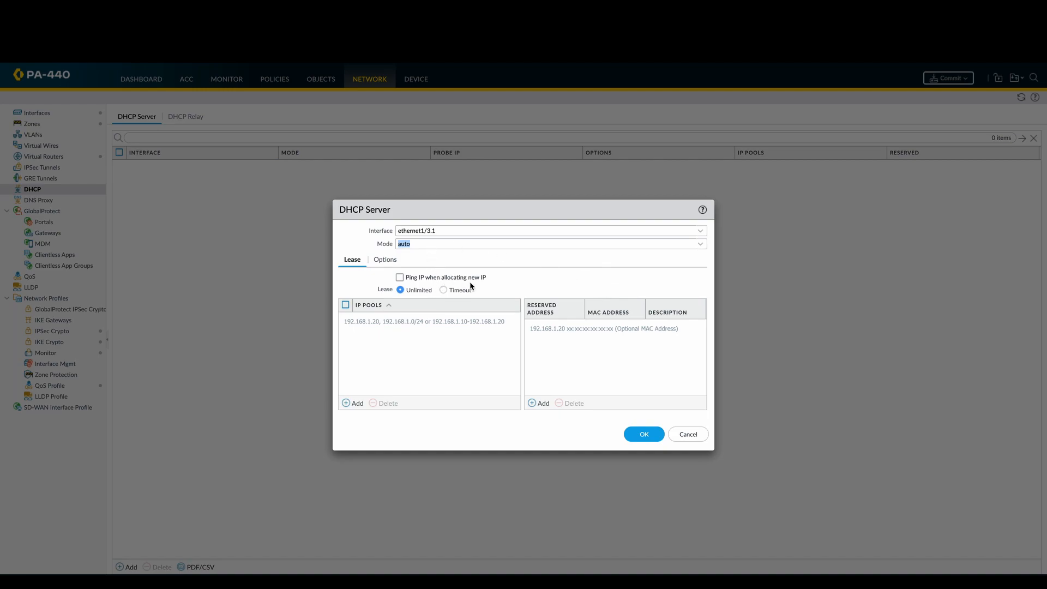
Configure the lease to ping when allocating new IPs and time out after 1 day, with IP pool 10.55.22.100-10.55.22.200.
click(400, 279)
click(443, 290)
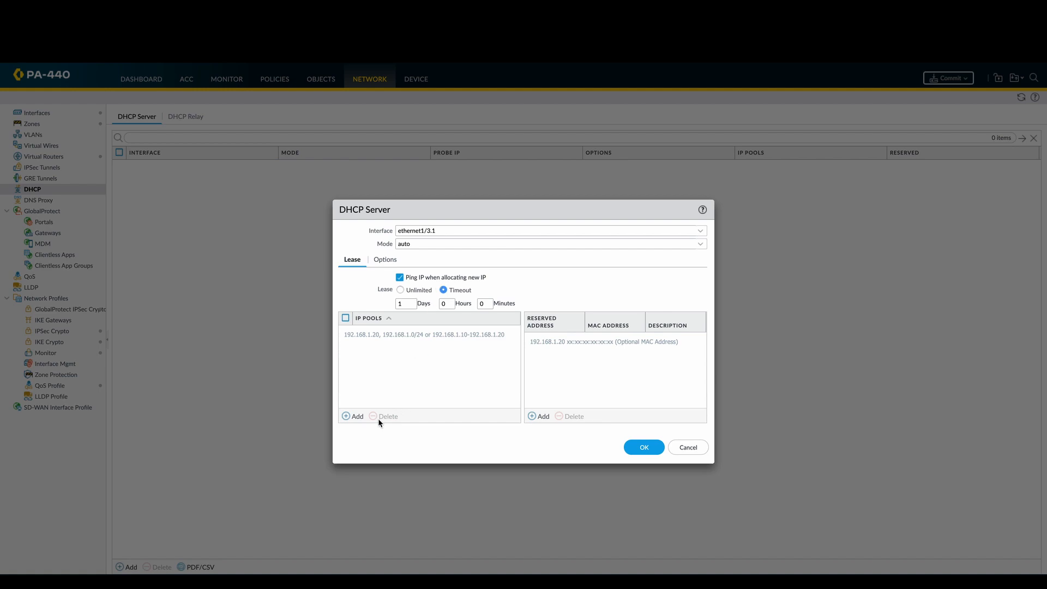
click(357, 417)
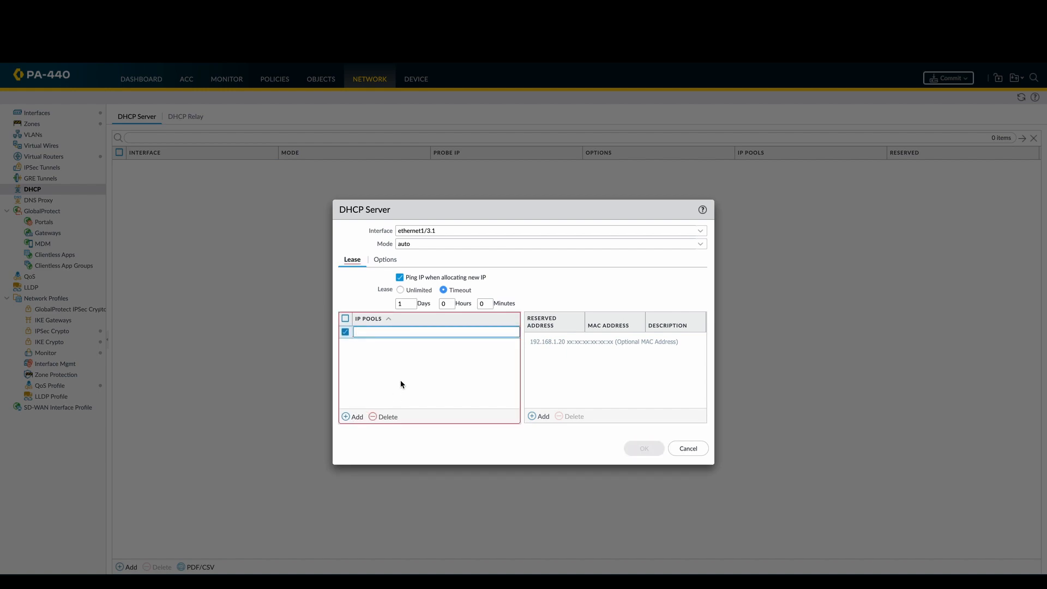
text(10.55.22.100-10.55.22.200)
click(450, 362)
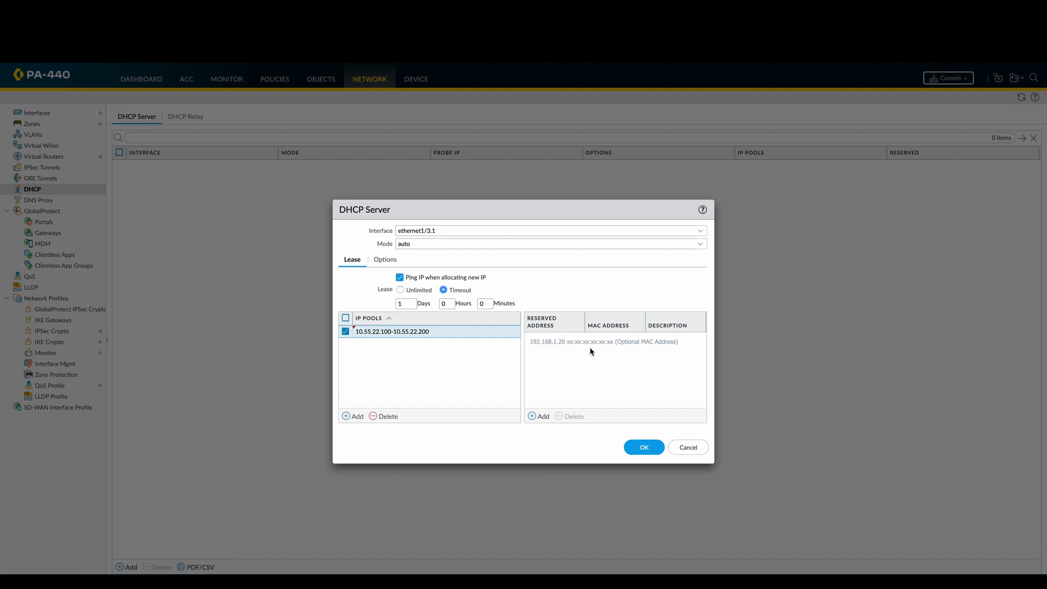
click(544, 417)
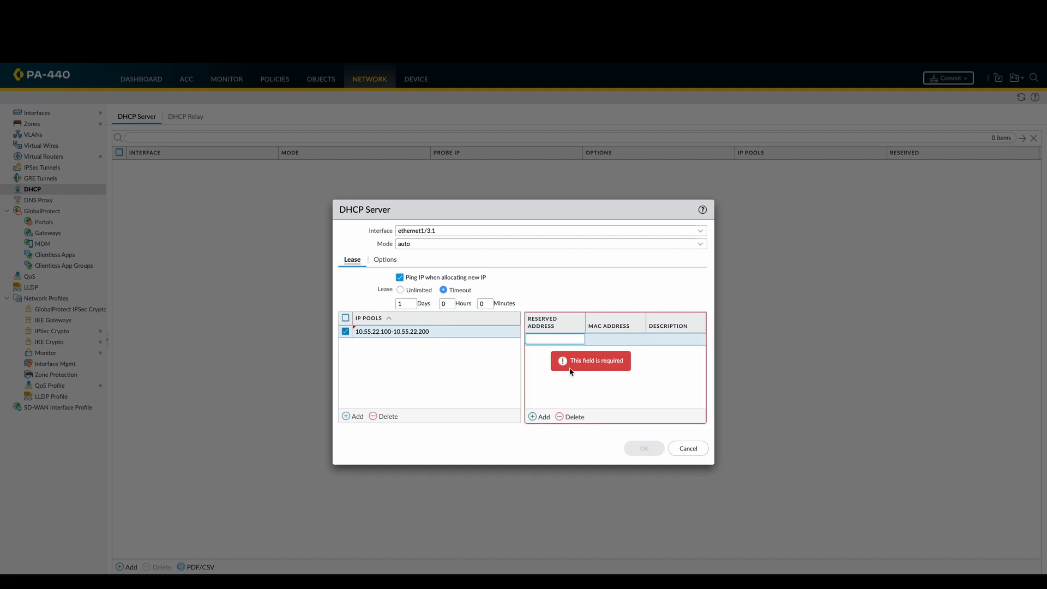
click(618, 344)
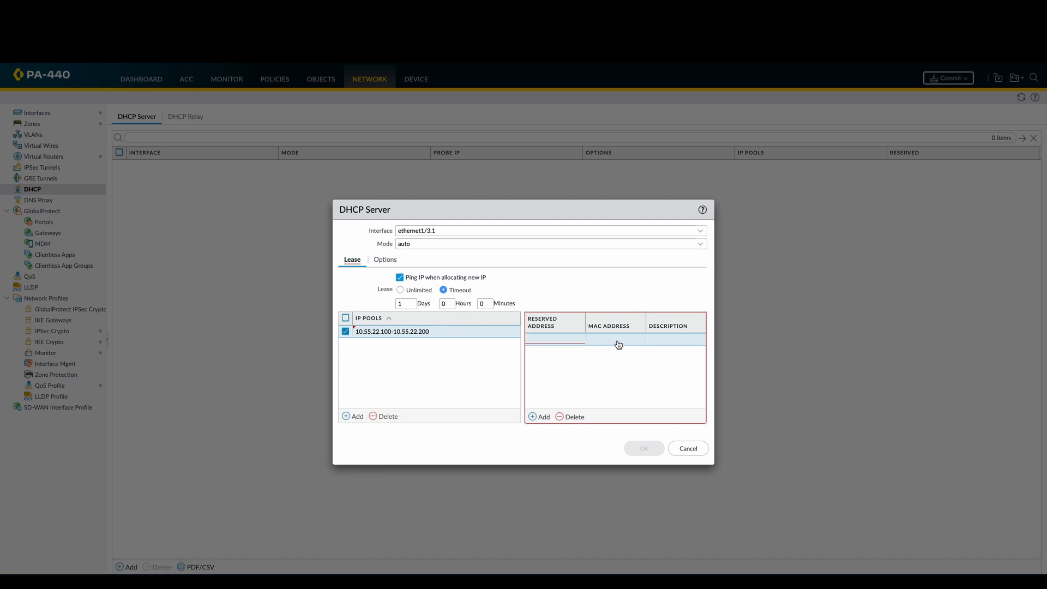
click(663, 343)
click(569, 340)
click(574, 417)
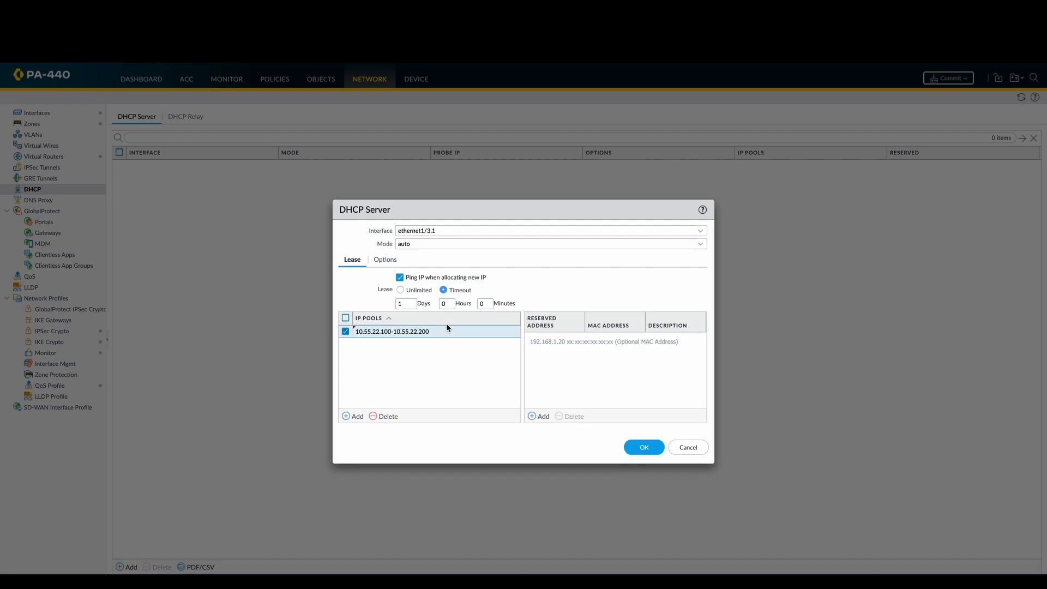
In the DHCP server options, set the gateway to 10.55.22.1 and the subnet mask to 255.255.255.0.
click(386, 265)
click(413, 305)
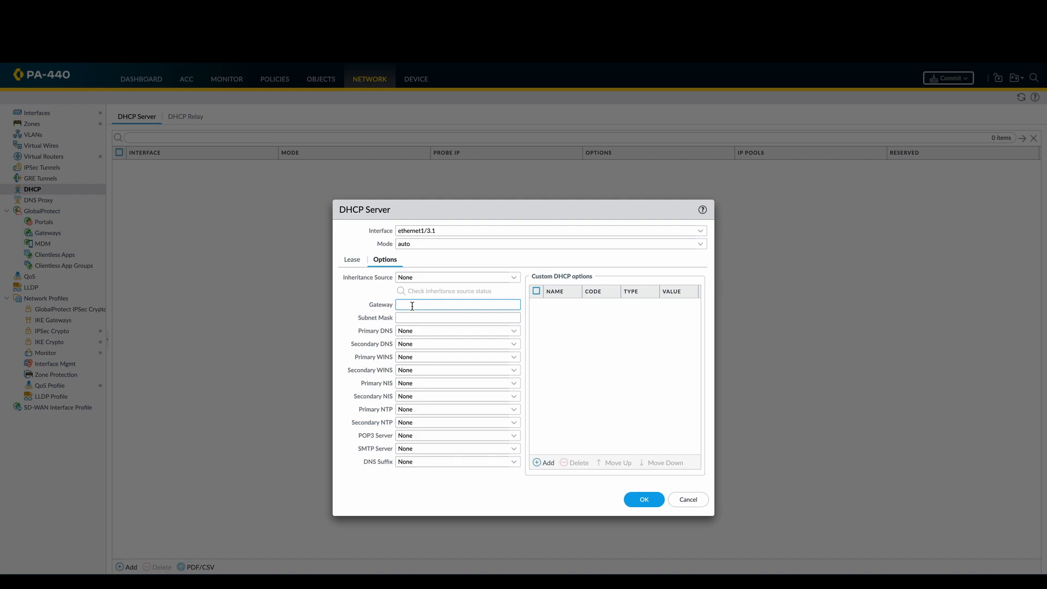
text(10.)
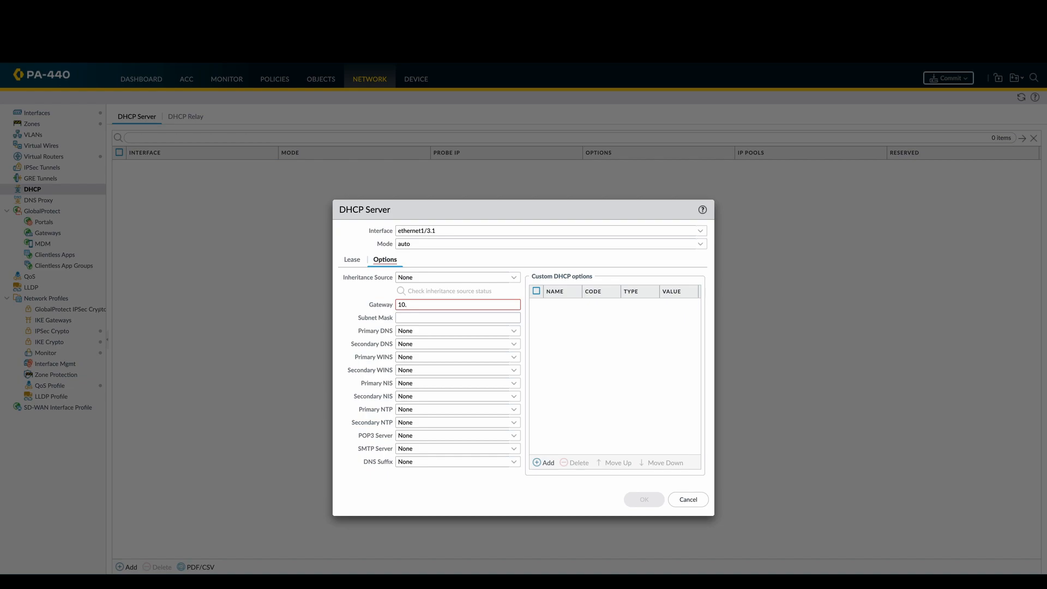
text(55.22.1)
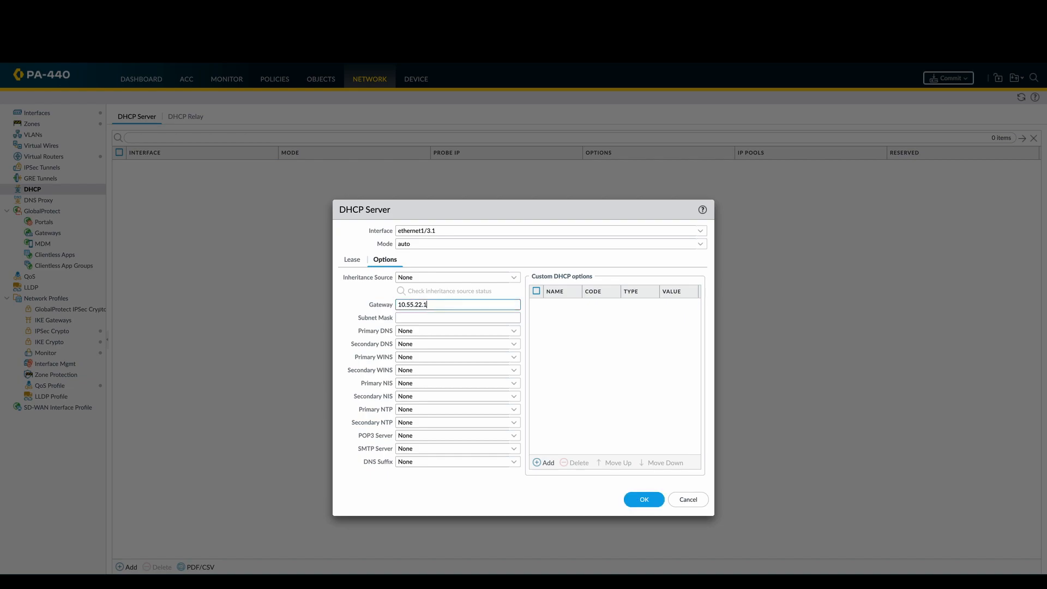
click(421, 318)
text(255.2)
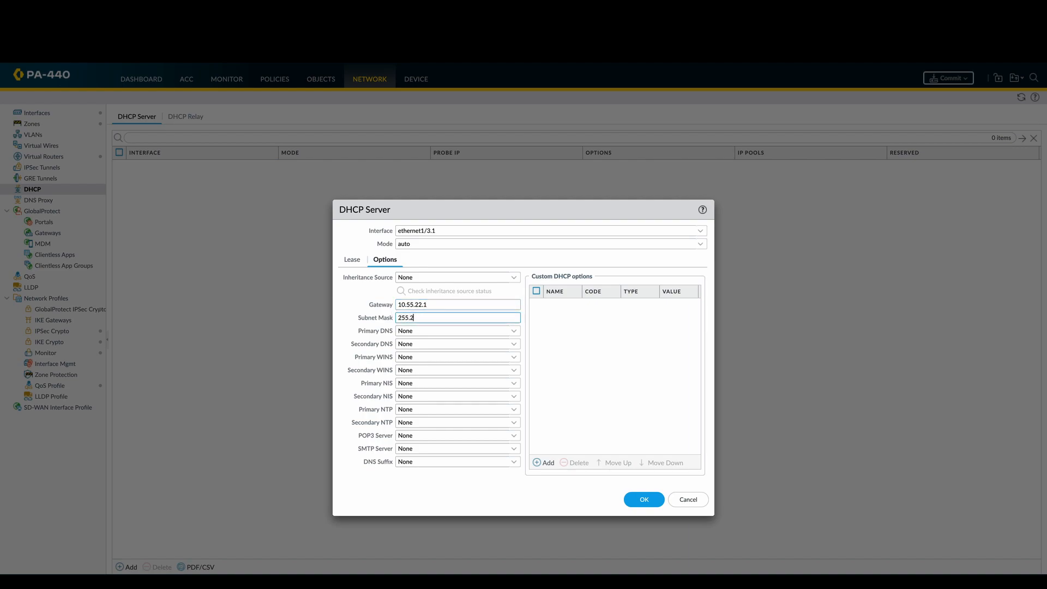
text(55.255.0)
Set the DHCP server's primary DNS to 8.8.8.8 and secondary DNS to 4.2.2.2.
click(452, 331)
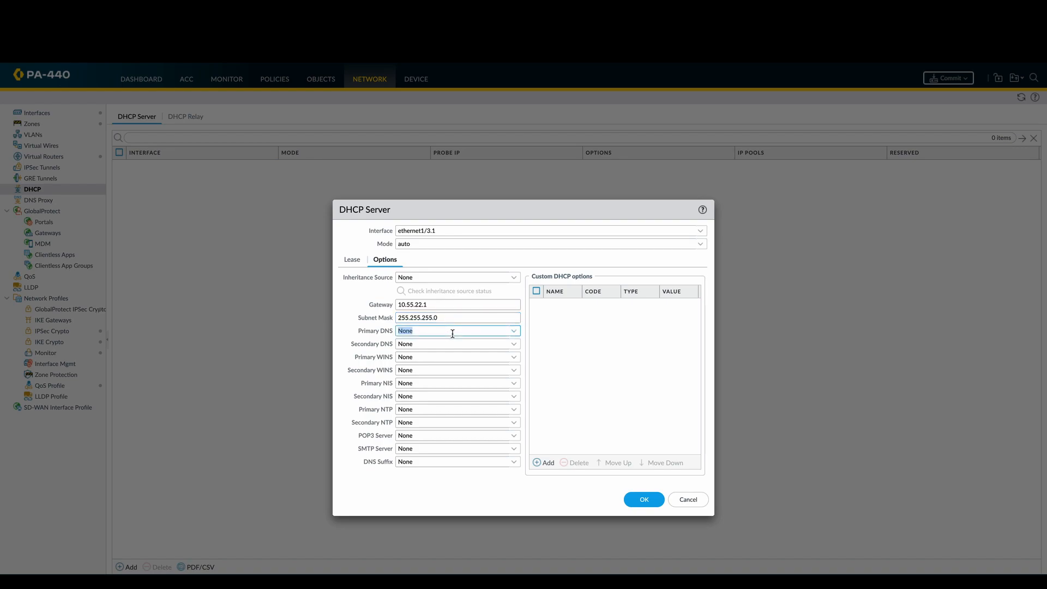
text(8.8.8.8)
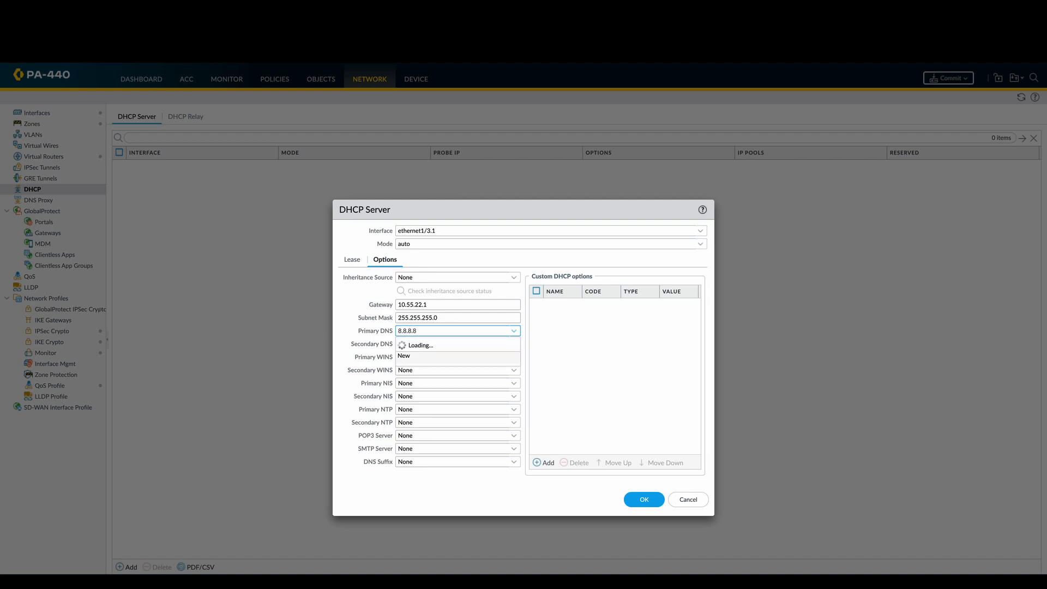
click(433, 344)
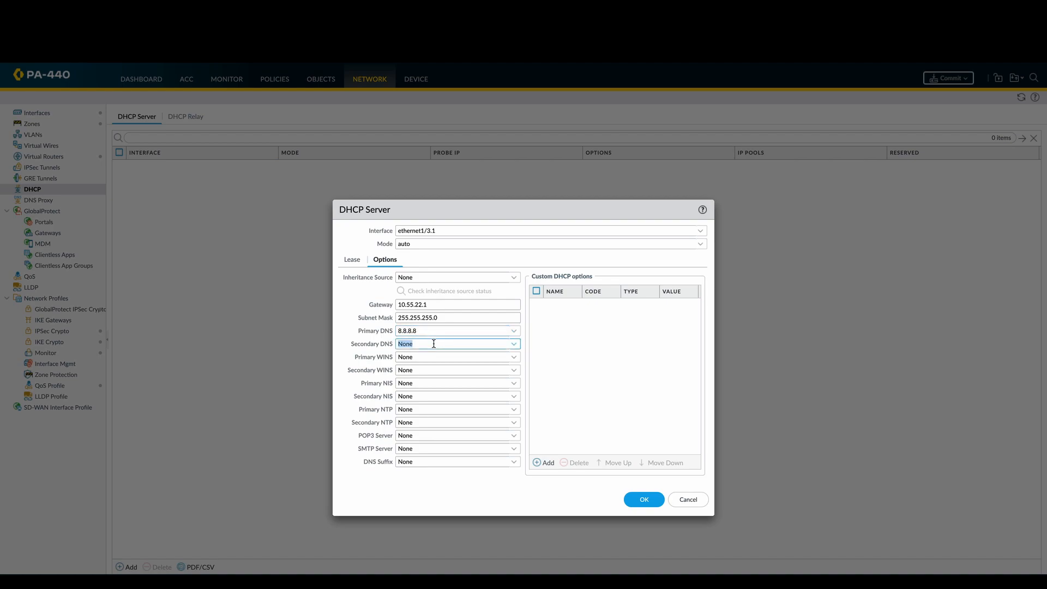
text(4)
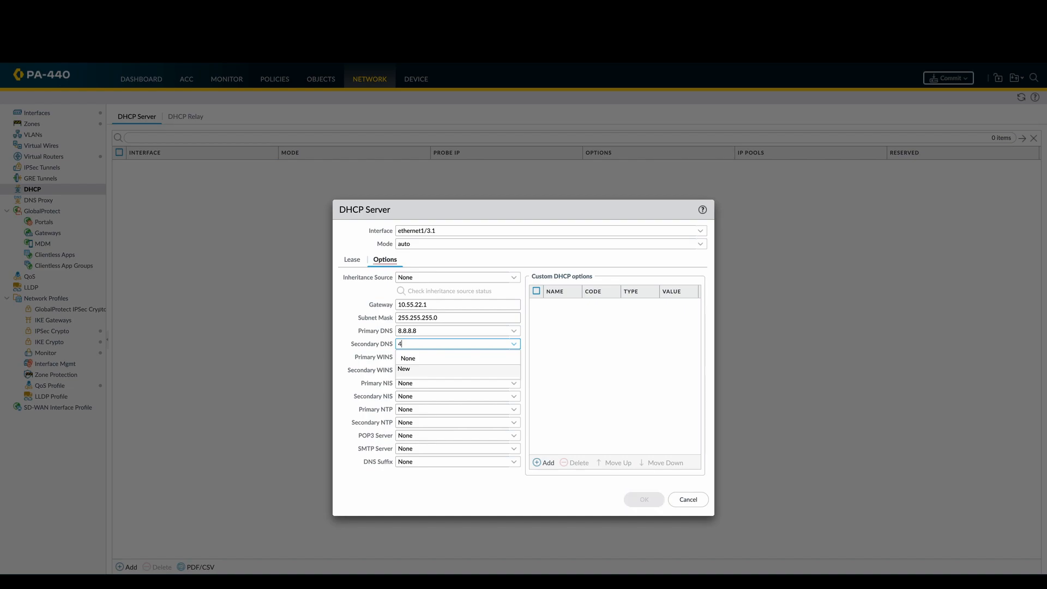
text(.2.2.2)
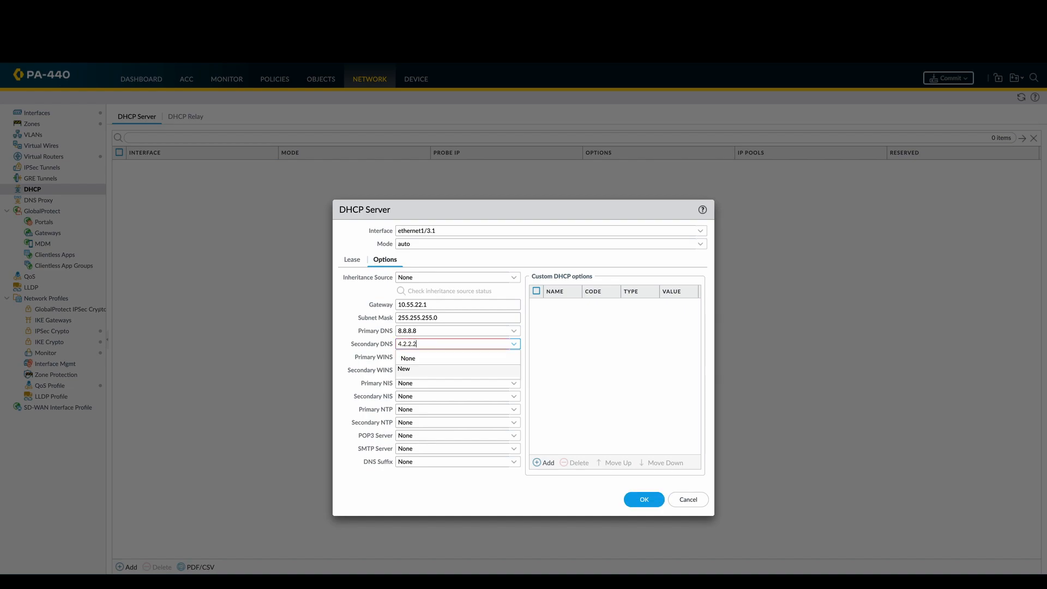
click(496, 501)
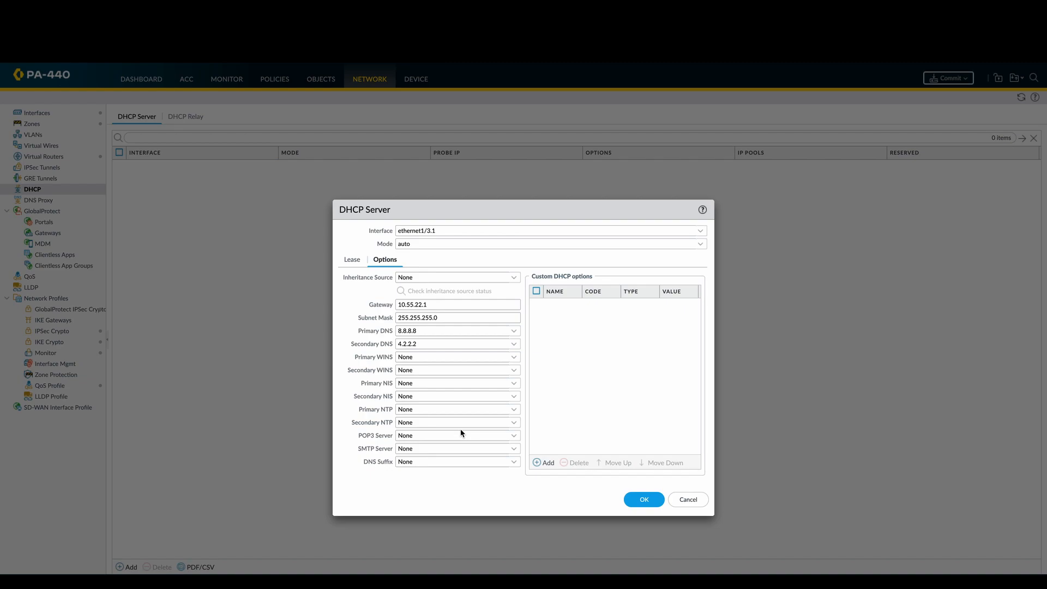
click(458, 460)
text(INTE)
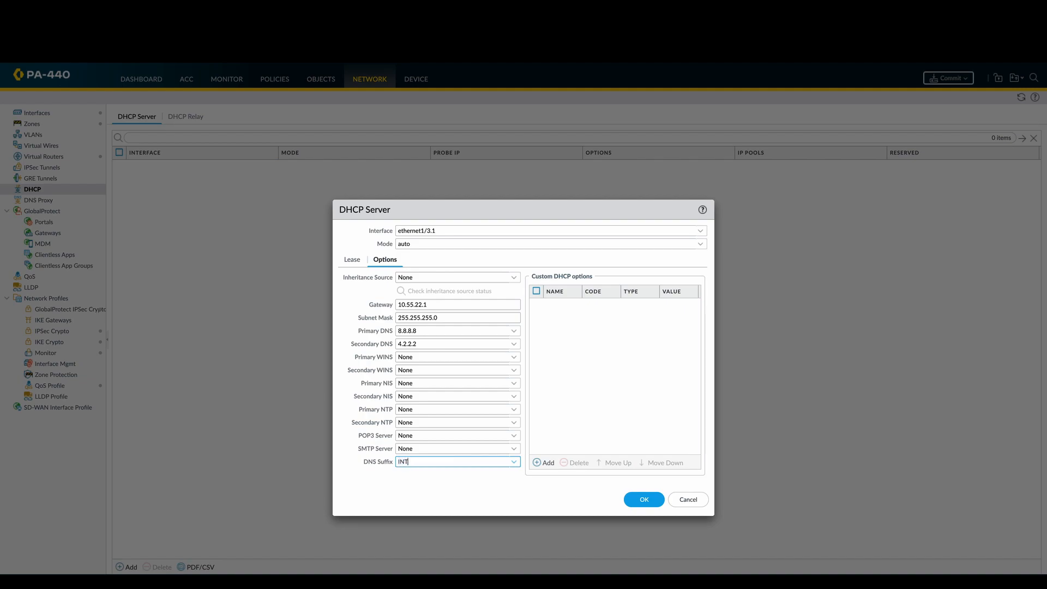
key(BackSpace)
key(BackSpace)
key(BackSpace)
key(BackSpace)
text(Internal)
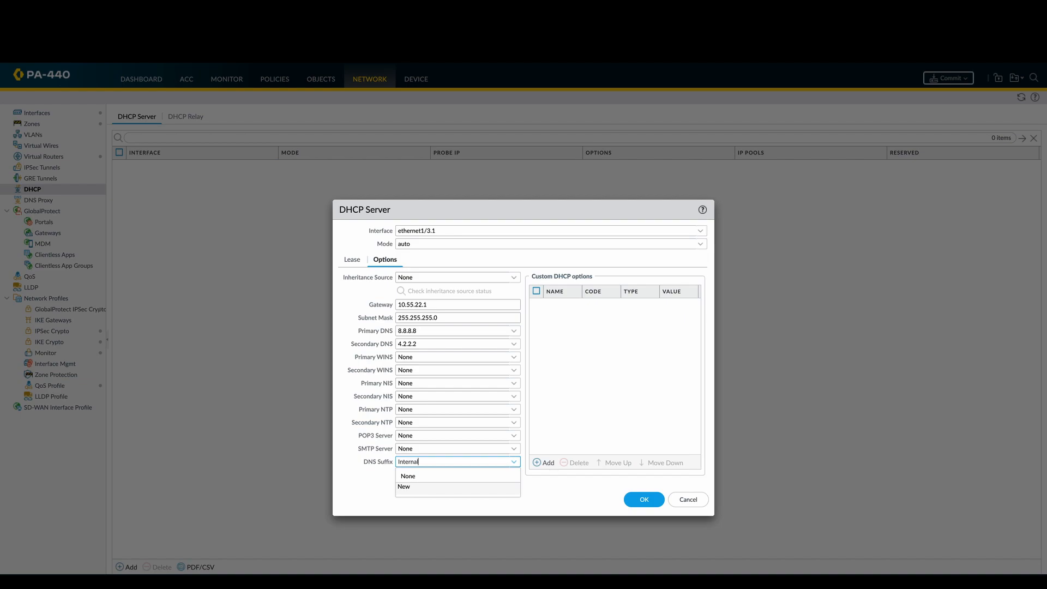
key(BackSpace)
key(BackSpace)
key(BackSpace)
key(BackSpace)
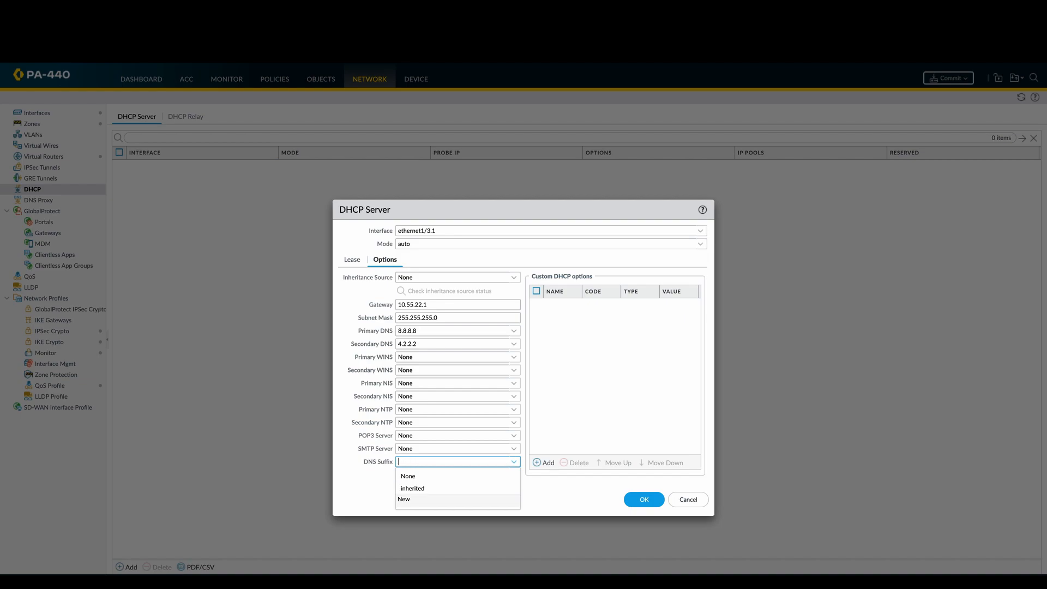
Set the DNS suffix of the ethernet1/3.1 DHCP server to trust.
text(trust)
click(543, 498)
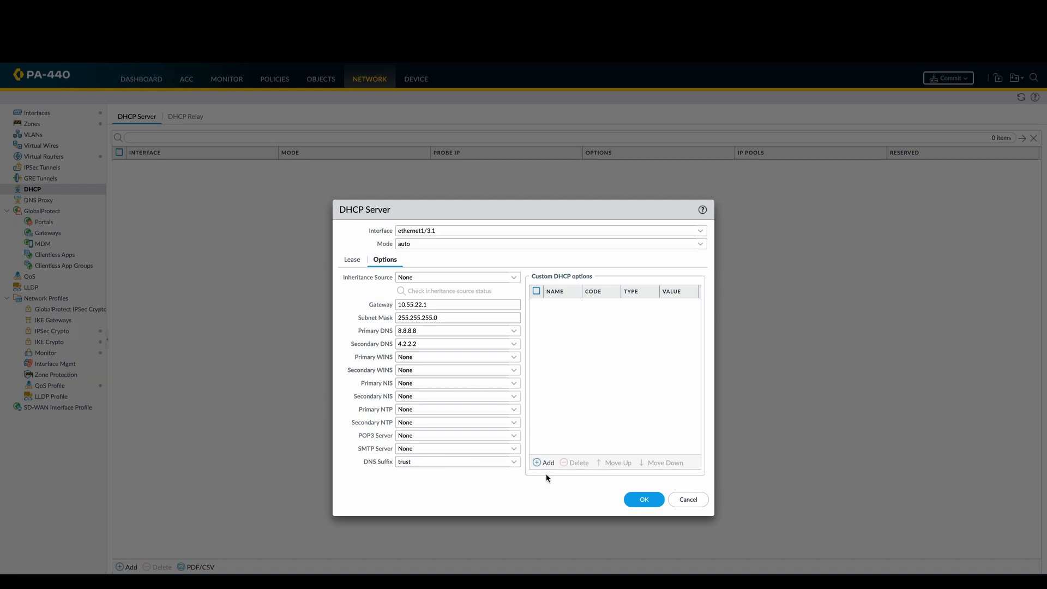
Save the ethernet1/3.1 DHCP server and add another DHCP server on interface ethernet1/3.2 with mode auto.
click(643, 500)
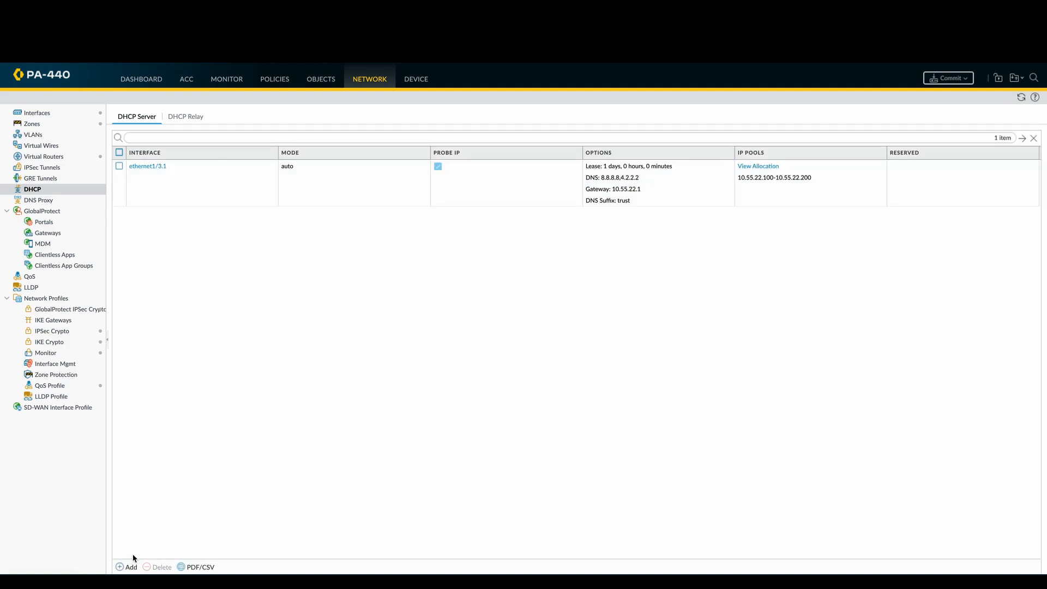
click(129, 567)
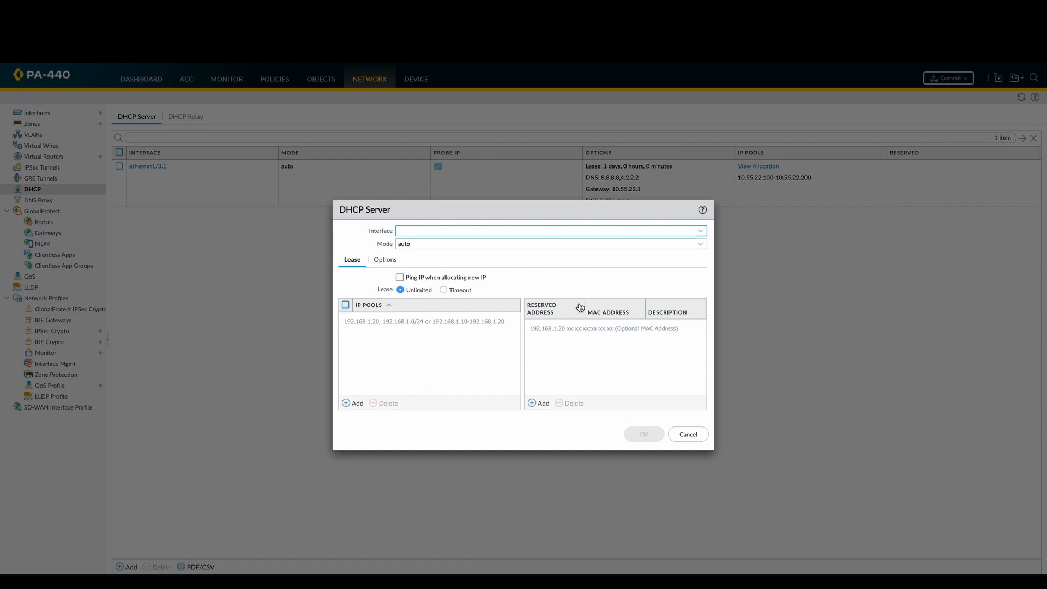
click(700, 231)
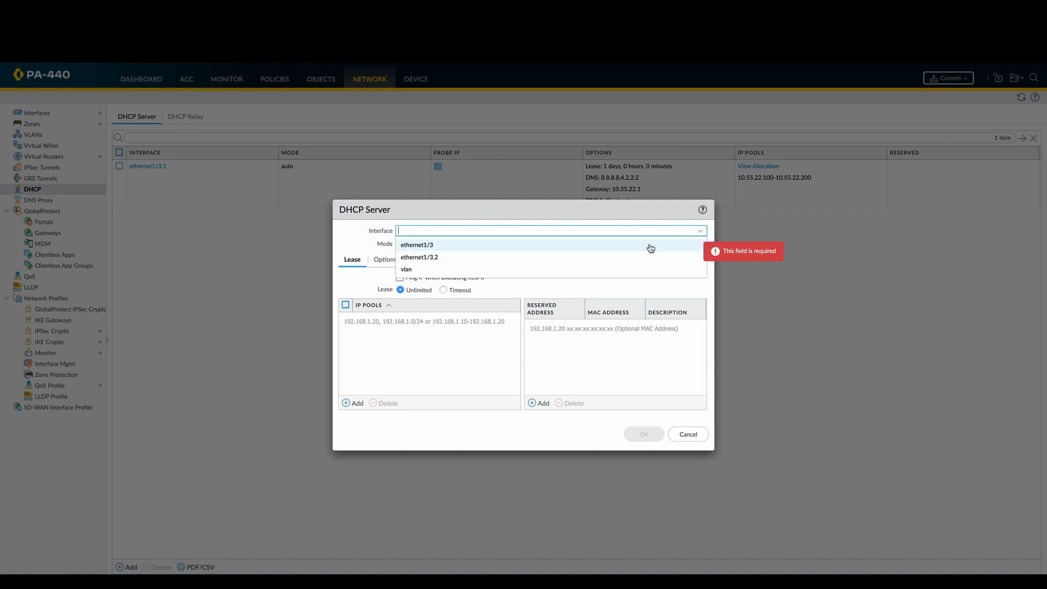
click(636, 257)
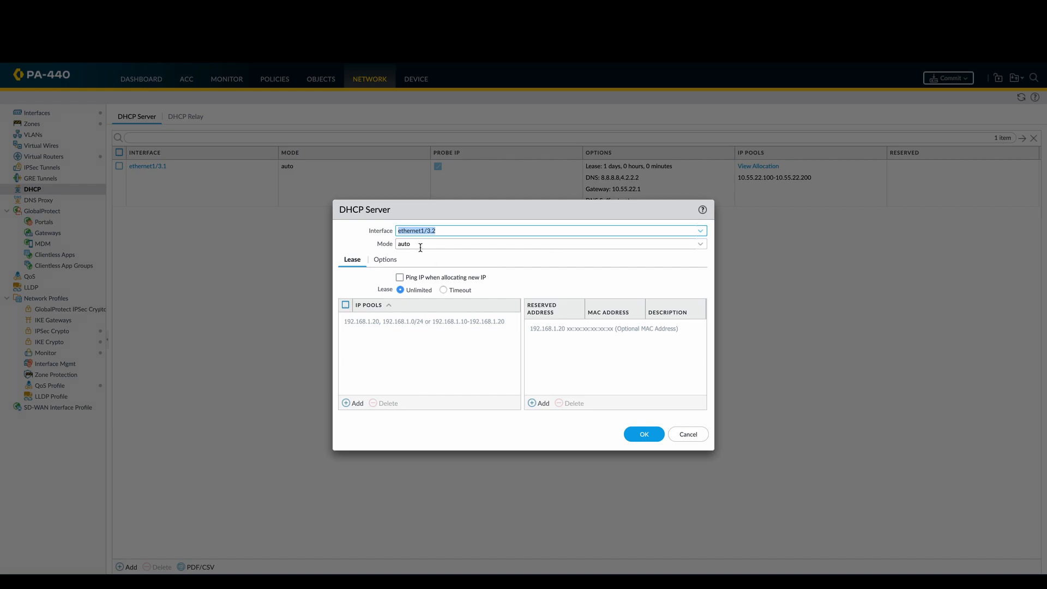
click(700, 246)
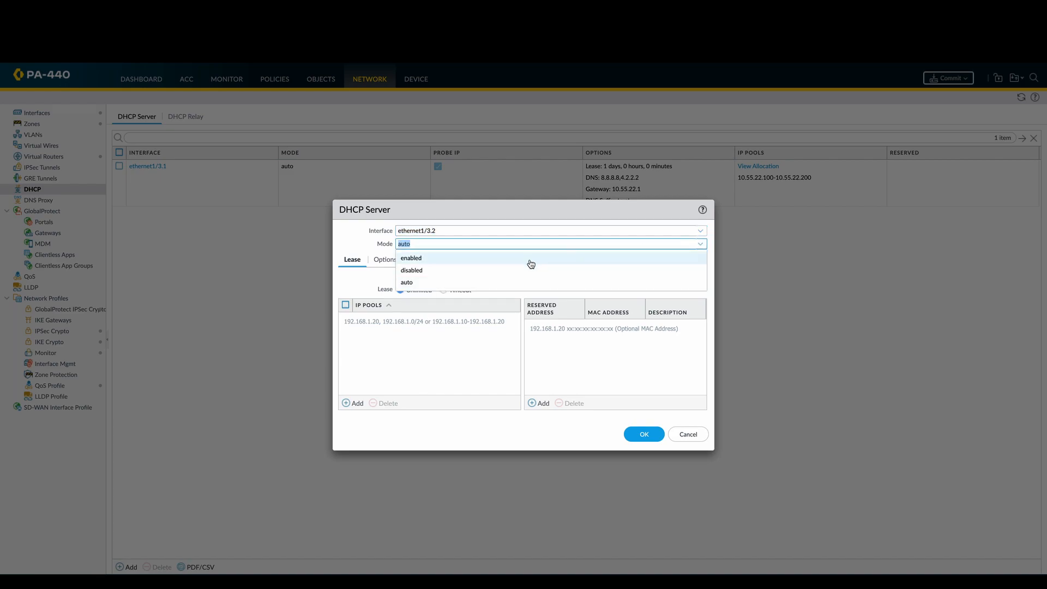
click(511, 282)
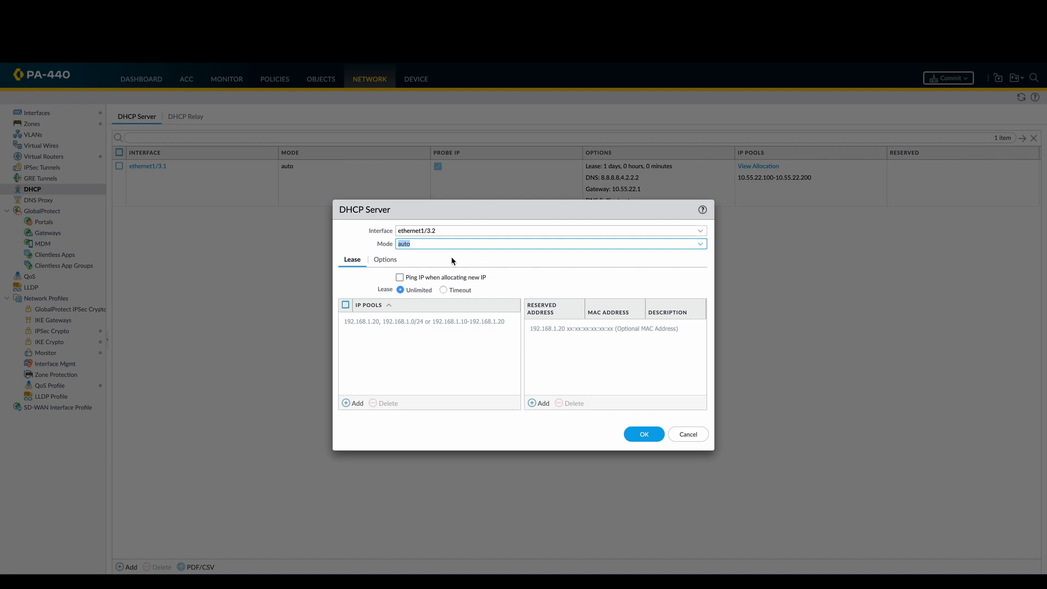
Configure the ethernet1/3.2 lease to ping when allocating new IPs and time out after 1 day, and add an IP pool entry.
click(400, 278)
click(443, 290)
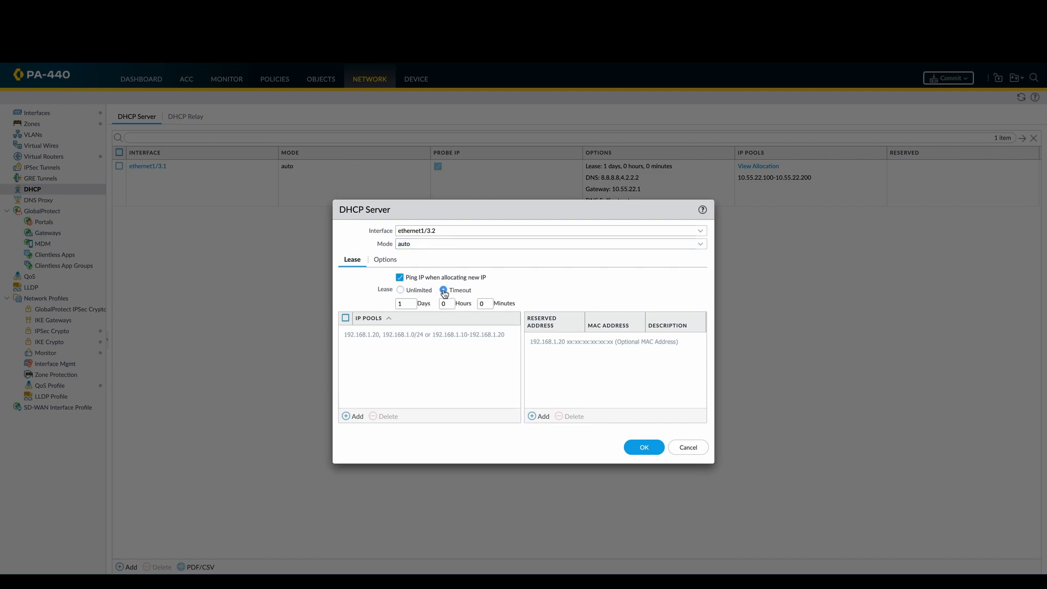
click(357, 418)
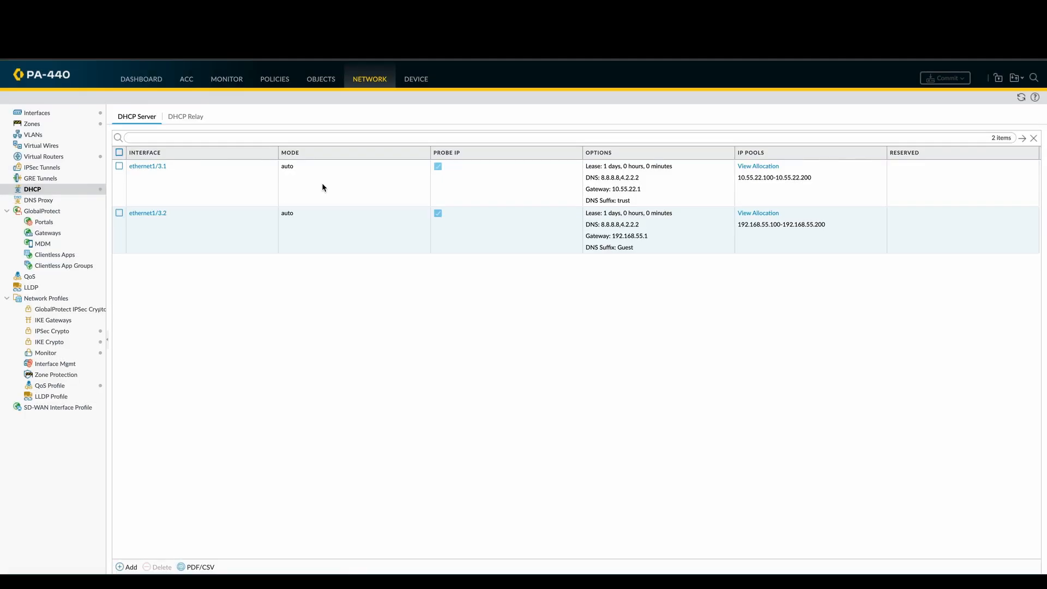
View the IP pool allocations of the ethernet1/3.1 and ethernet1/3.2 DHCP servers.
click(753, 166)
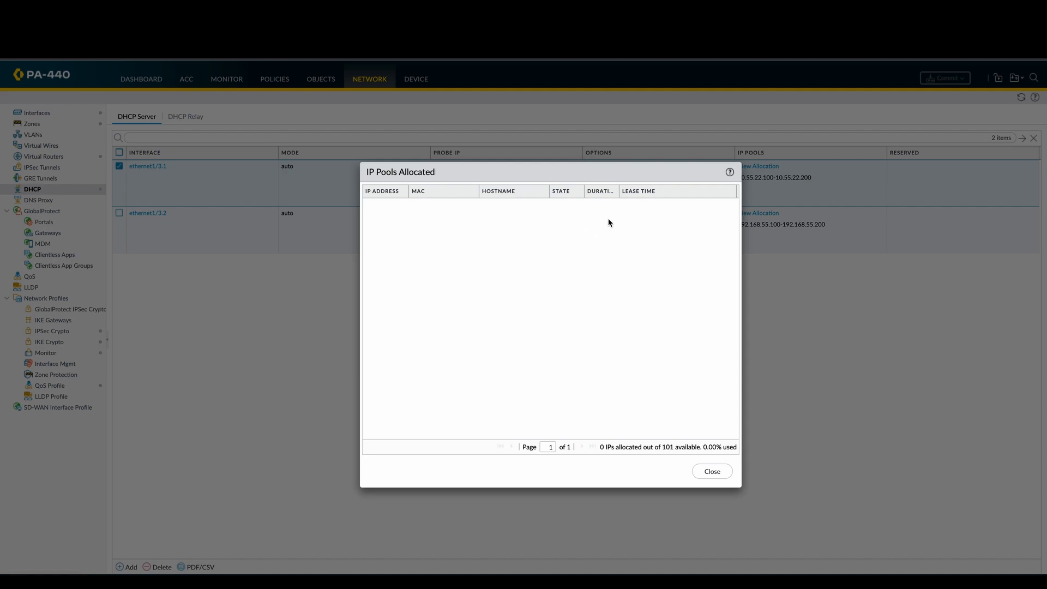
click(709, 472)
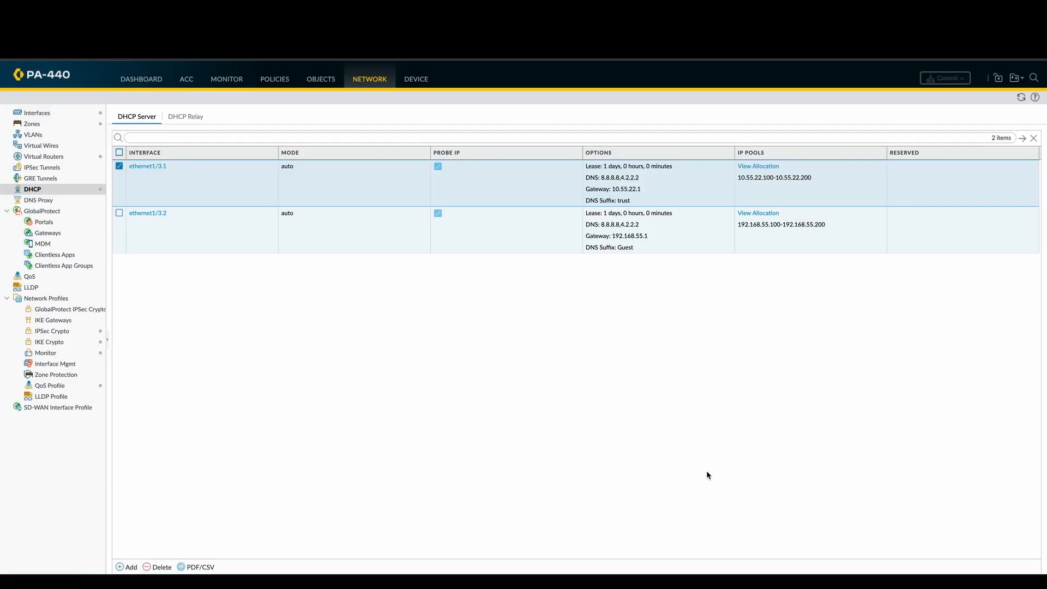
click(756, 213)
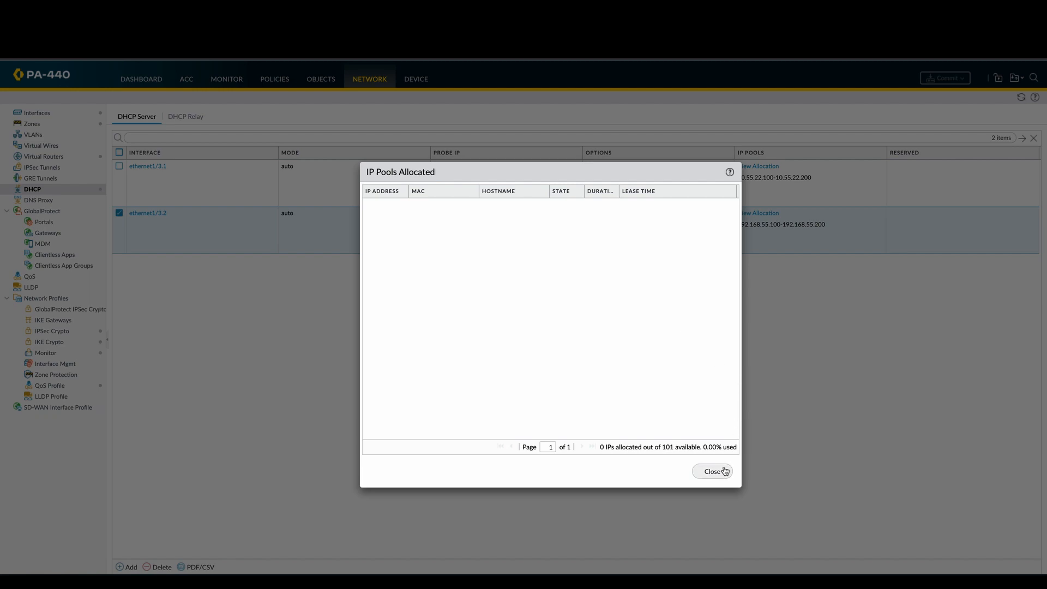
click(719, 470)
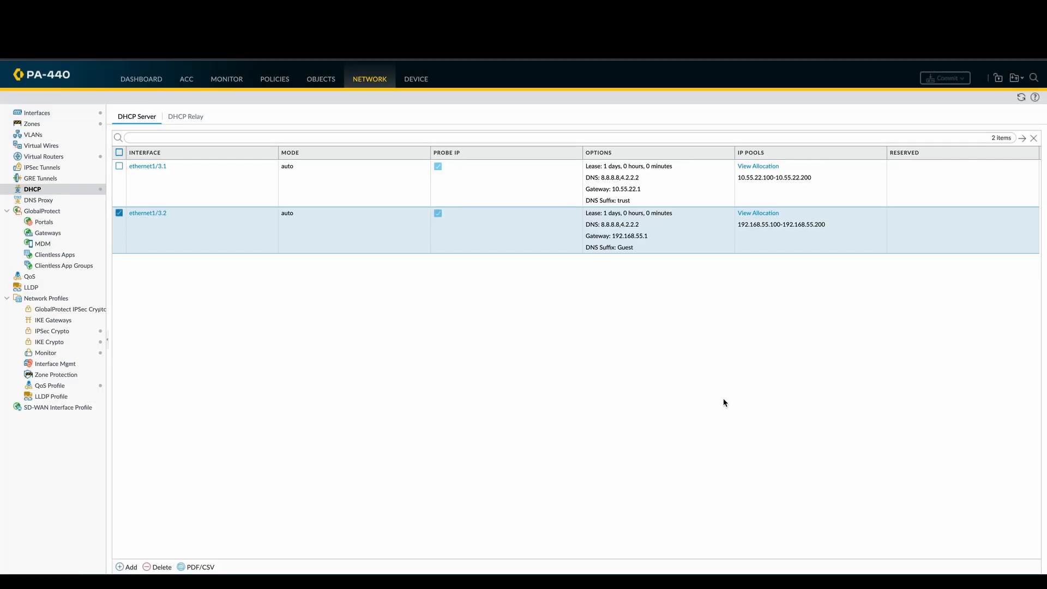
key(shift+super+5)
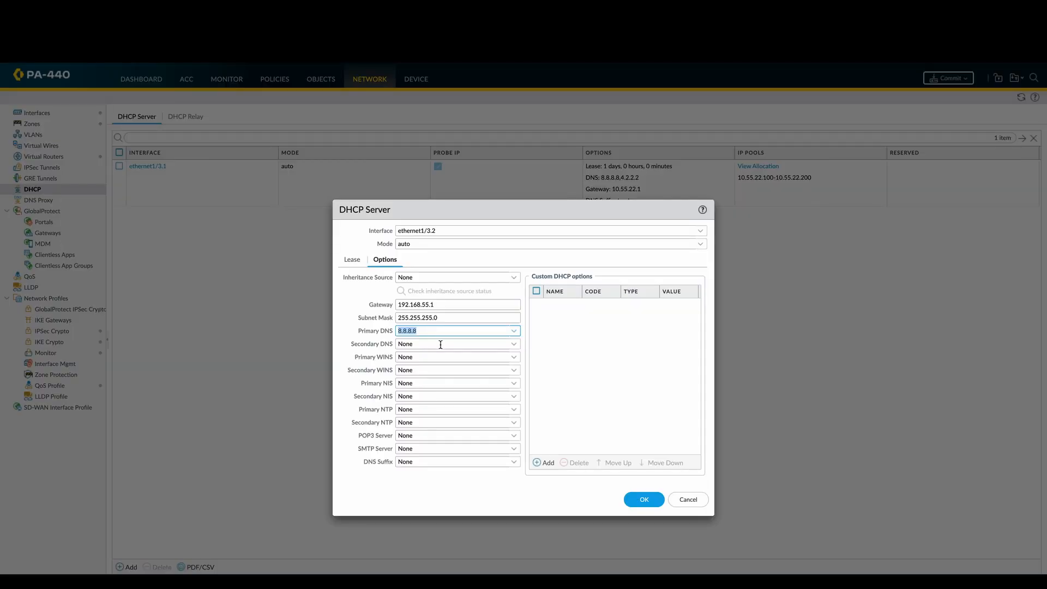
Set the ethernet1/3.2 DHCP server's secondary DNS to 4.2.2.2 and DNS suffix to Guest, and save it.
key(Tab)
text(4.2.2.2)
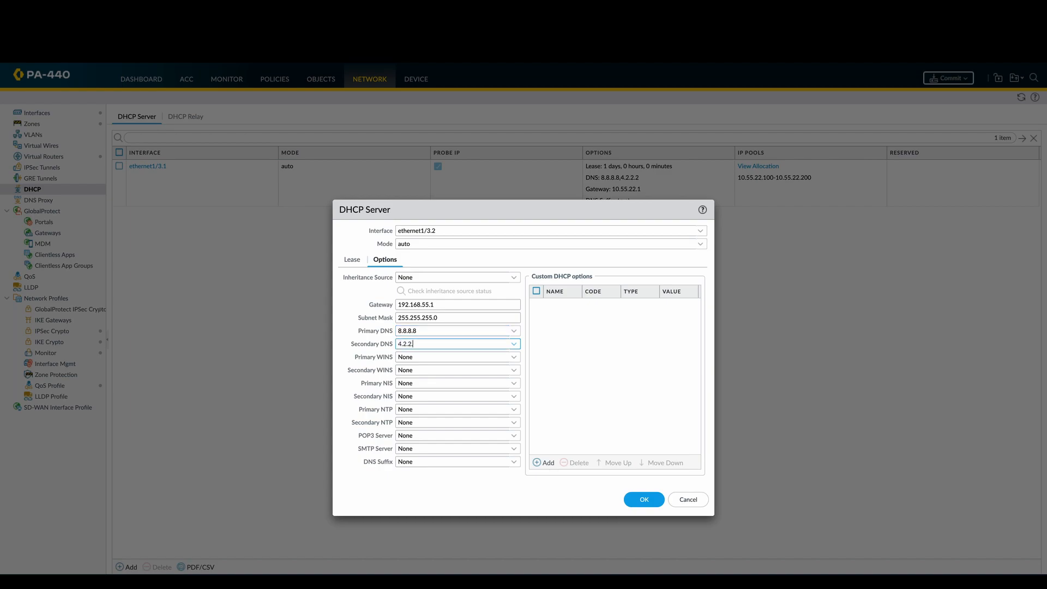
click(482, 500)
click(457, 464)
text(Gu)
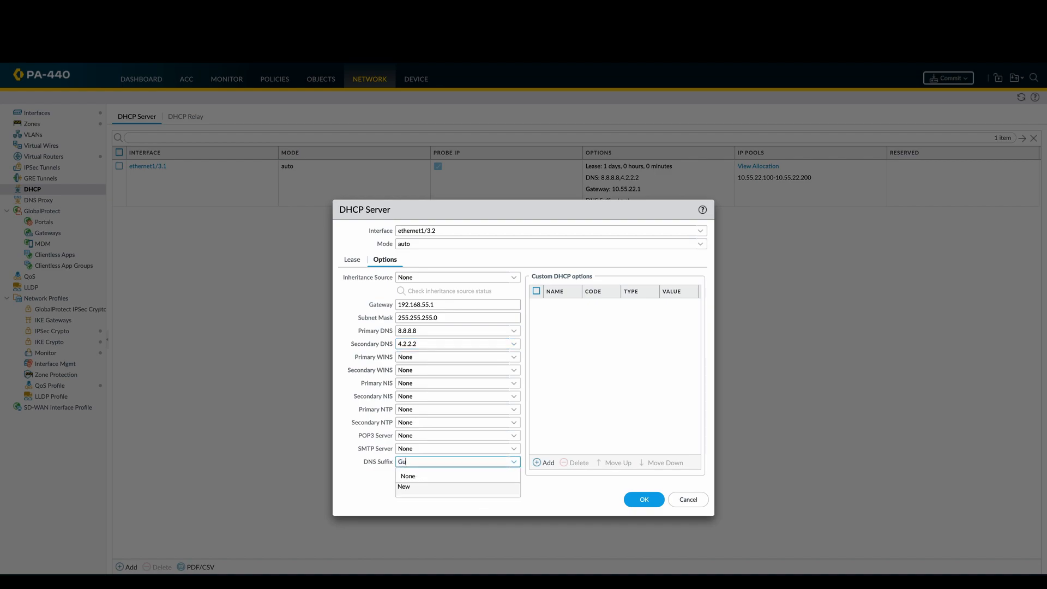
text(est)
click(558, 493)
click(635, 500)
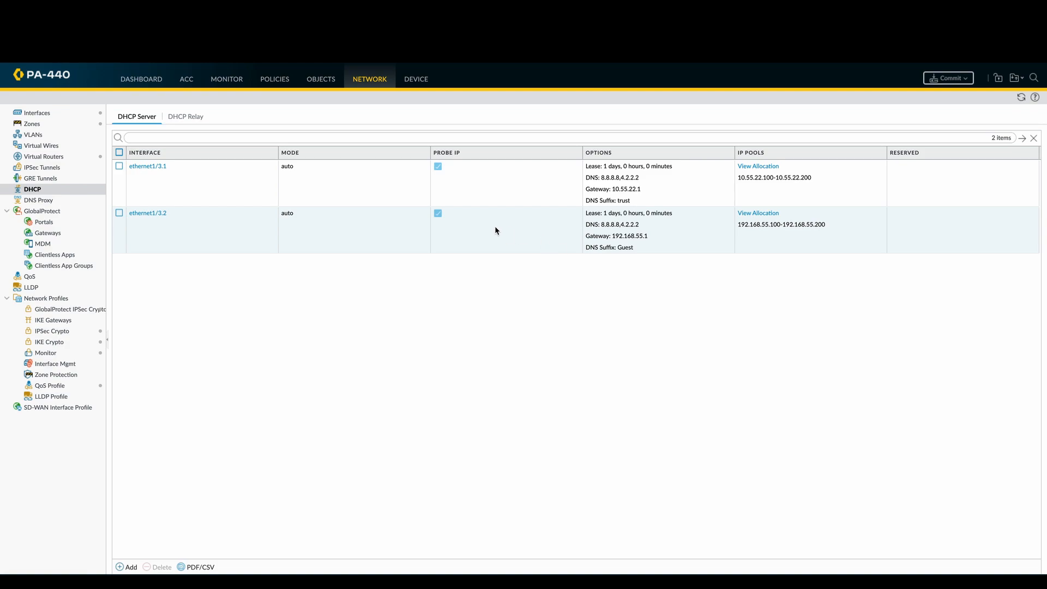
Open the list of the firewall's Ethernet interfaces.
click(56, 115)
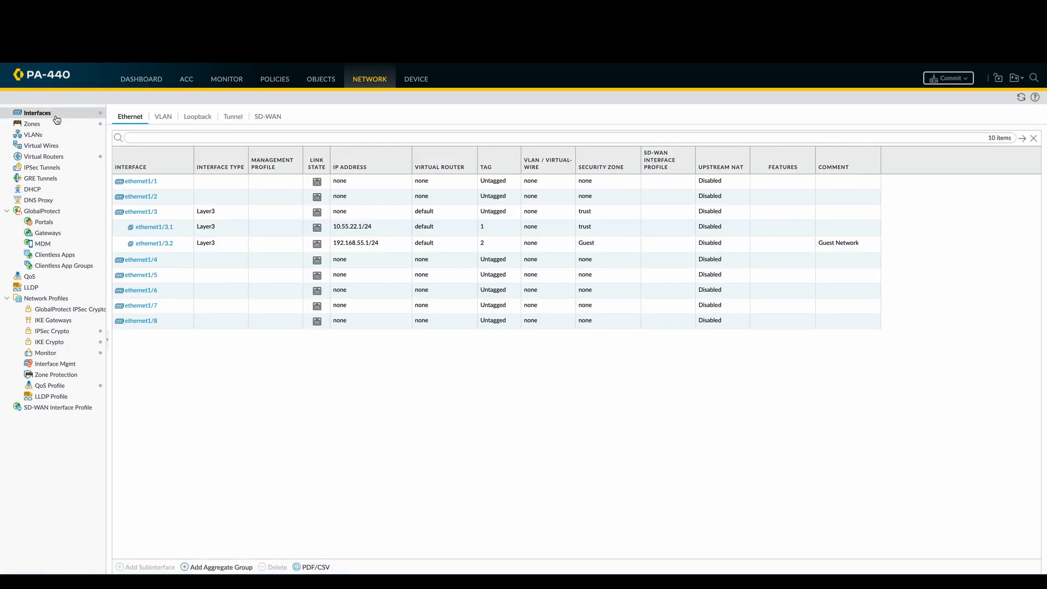